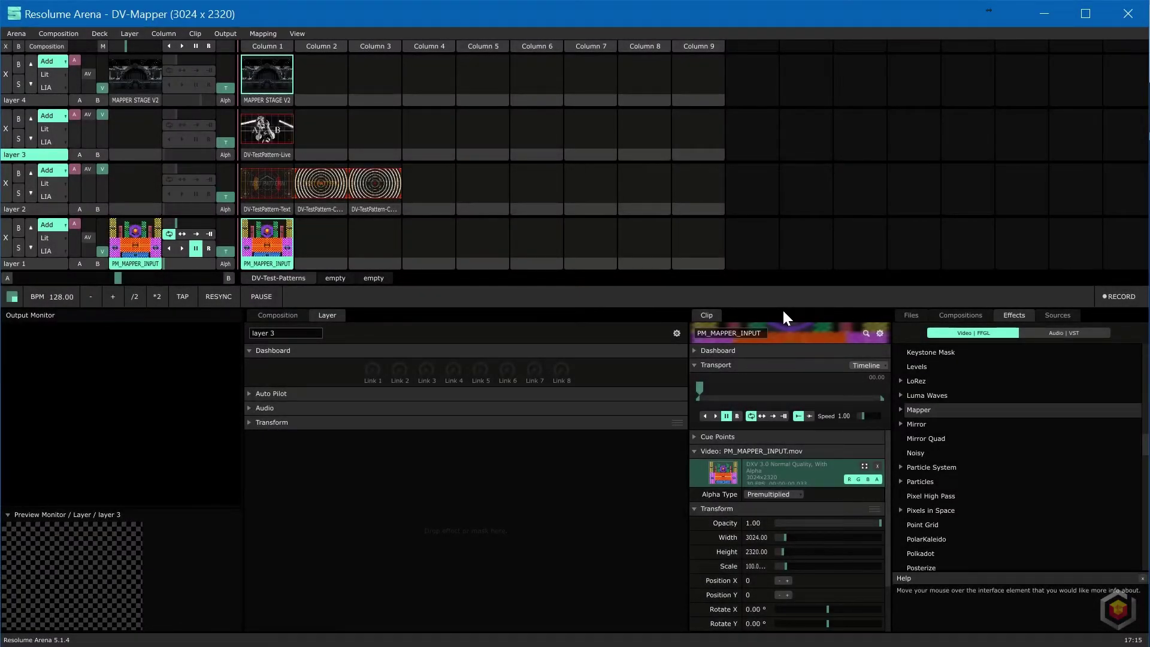
Preview and trigger the PM_MAPPER_INPUT clip on layer 1 so it reaches the output.
click(267, 263)
click(103, 252)
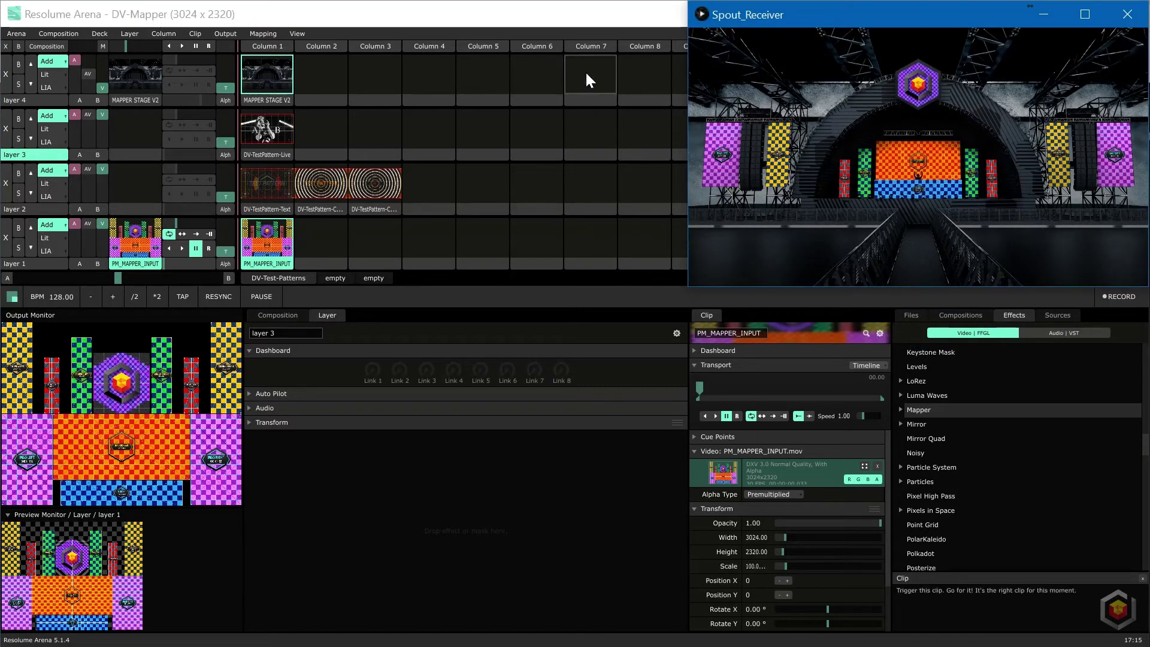
Lower layer 1's video fader and play DV-TestPattern-Text on layer 2.
click(584, 21)
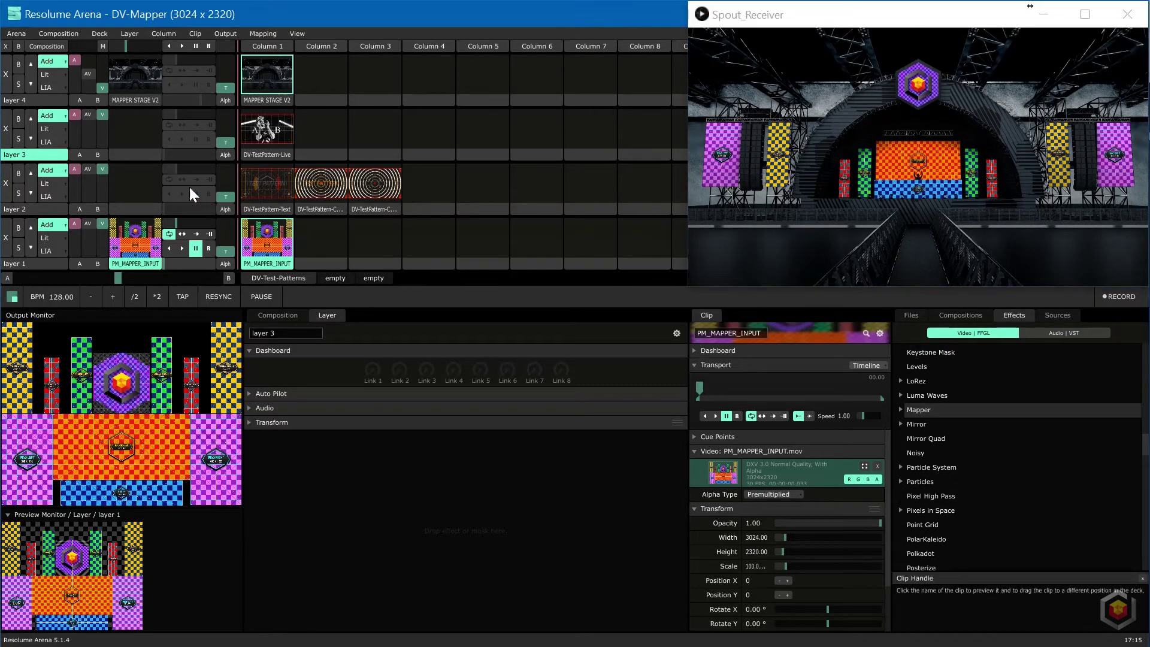
mouse_move(103, 225)
mouse_down()
mouse_move(107, 245)
mouse_move(107, 224)
mouse_move(88, 246)
mouse_move(88, 232)
mouse_up()
click(41, 207)
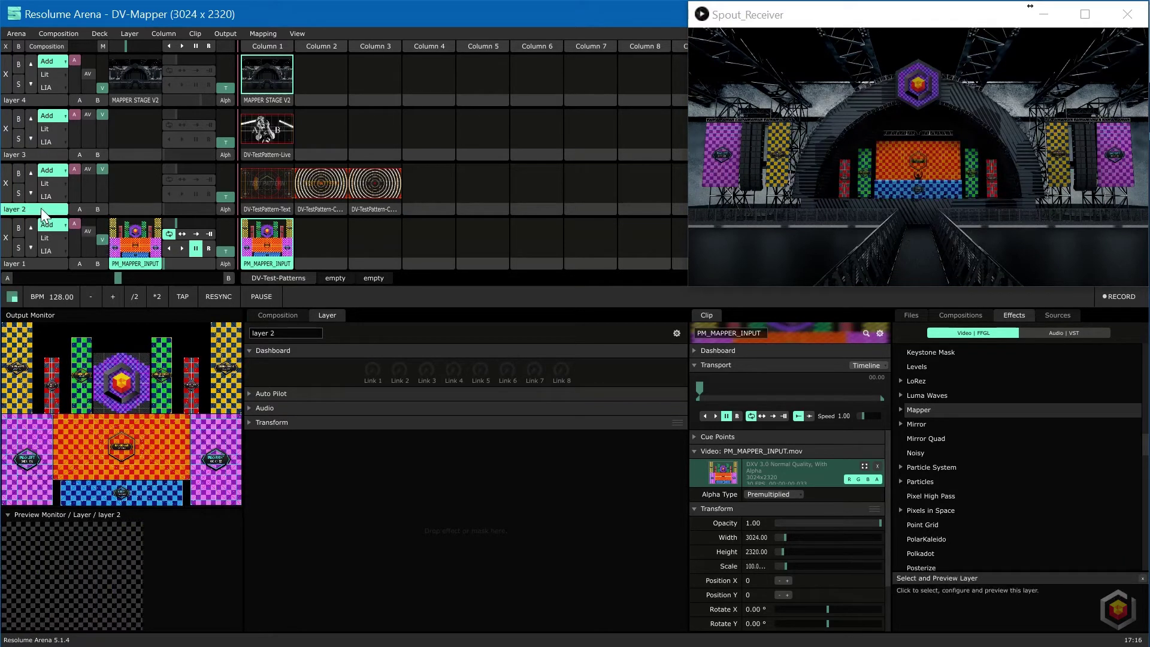
click(255, 186)
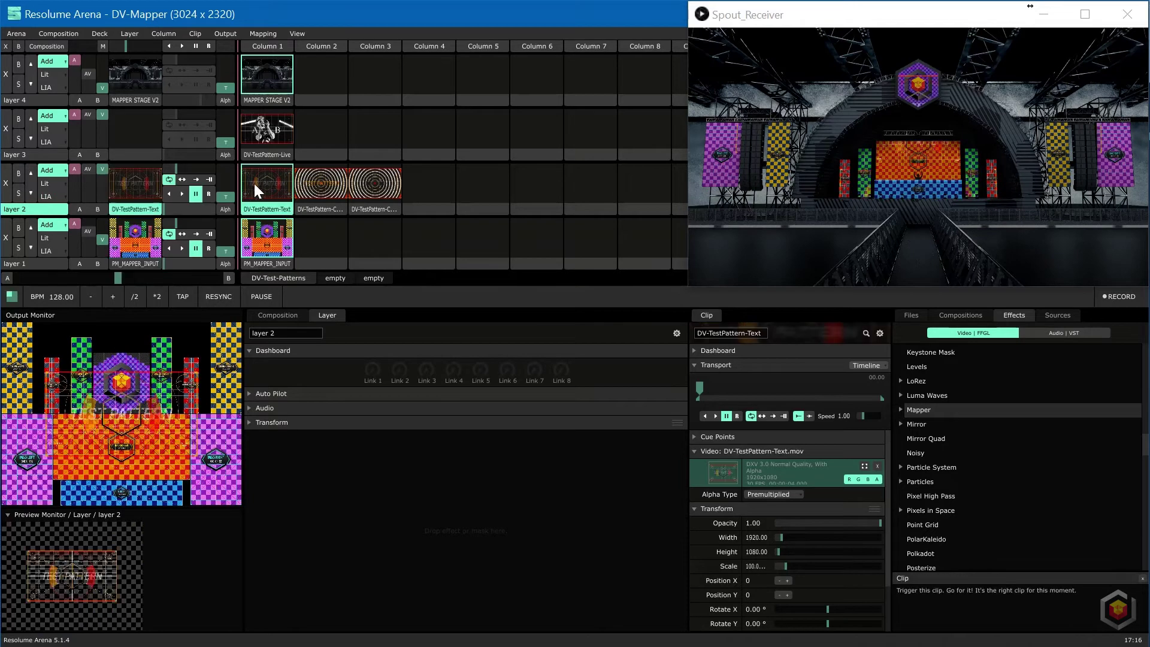
Turn off the clip's alpha channel and set layer 2's transform opacity to 0.95.
click(878, 479)
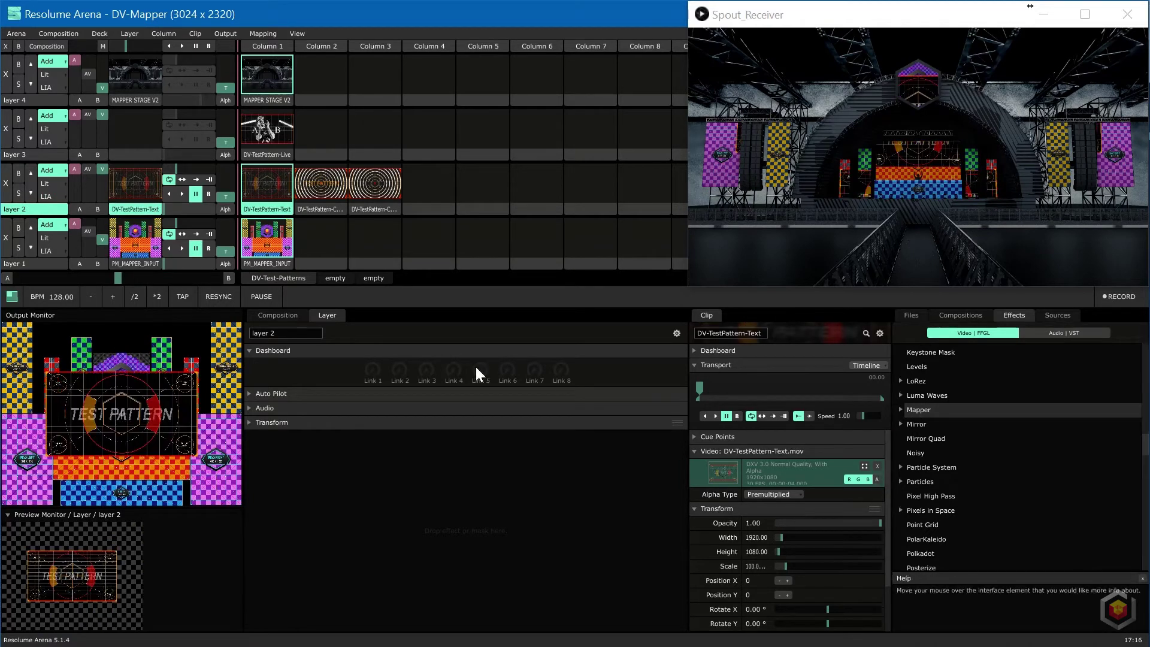
click(267, 423)
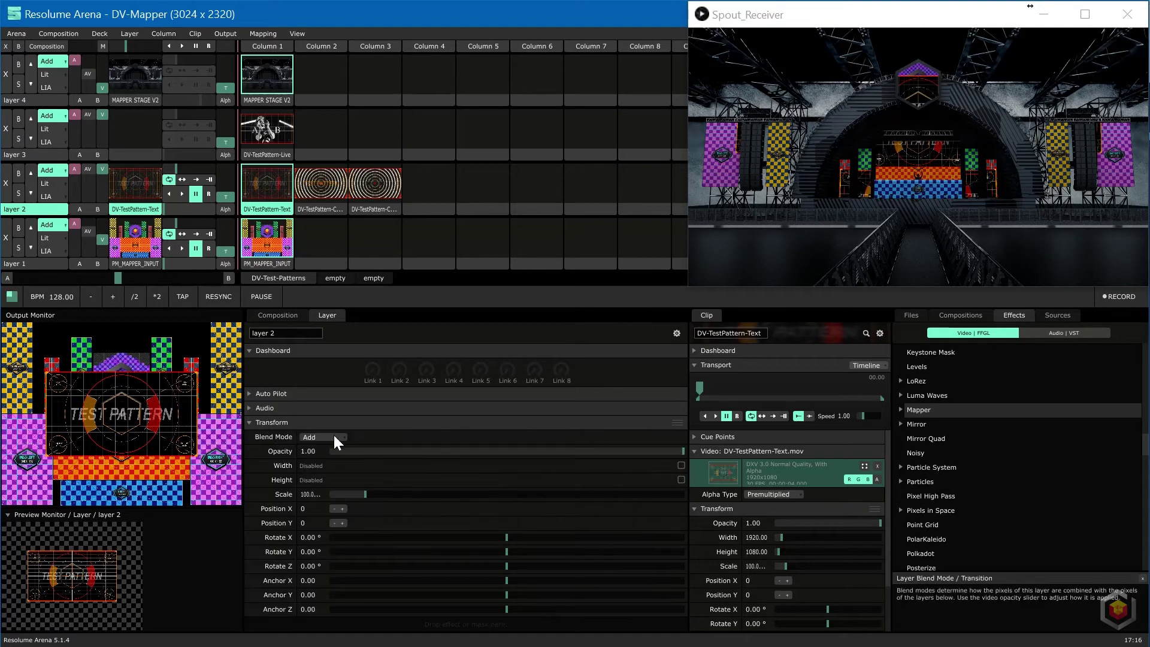
text(0.95)
key(Return)
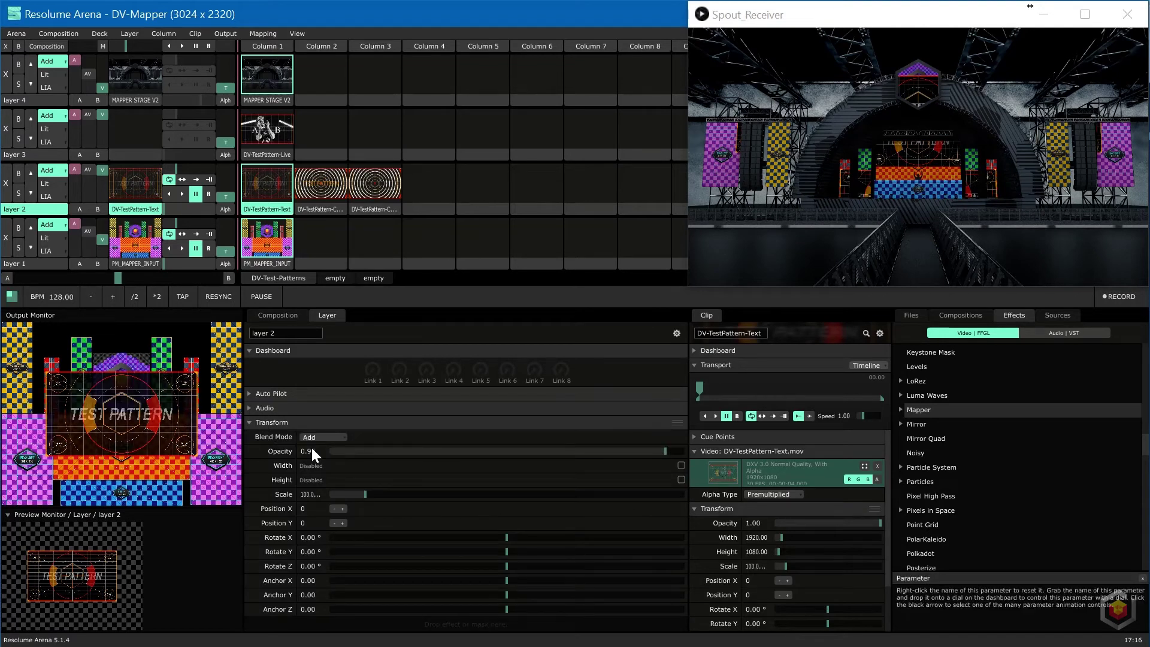
click(271, 422)
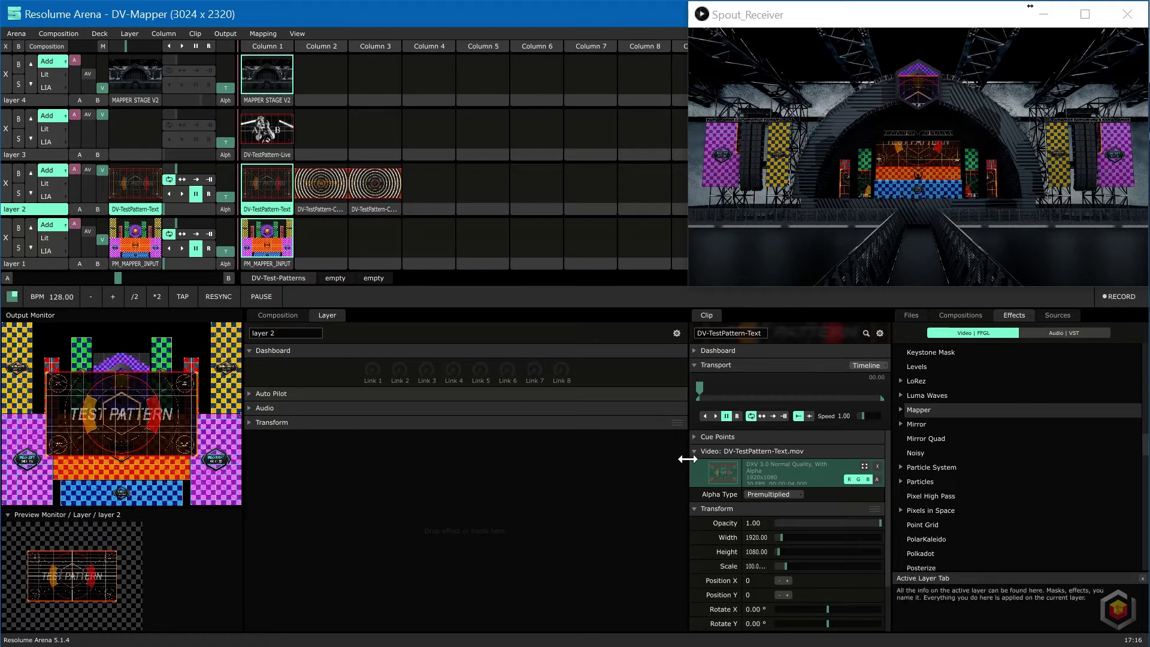
Add the Mapper effect to layer 2 and move Transform above the video effects.
drag(925, 409, 584, 491)
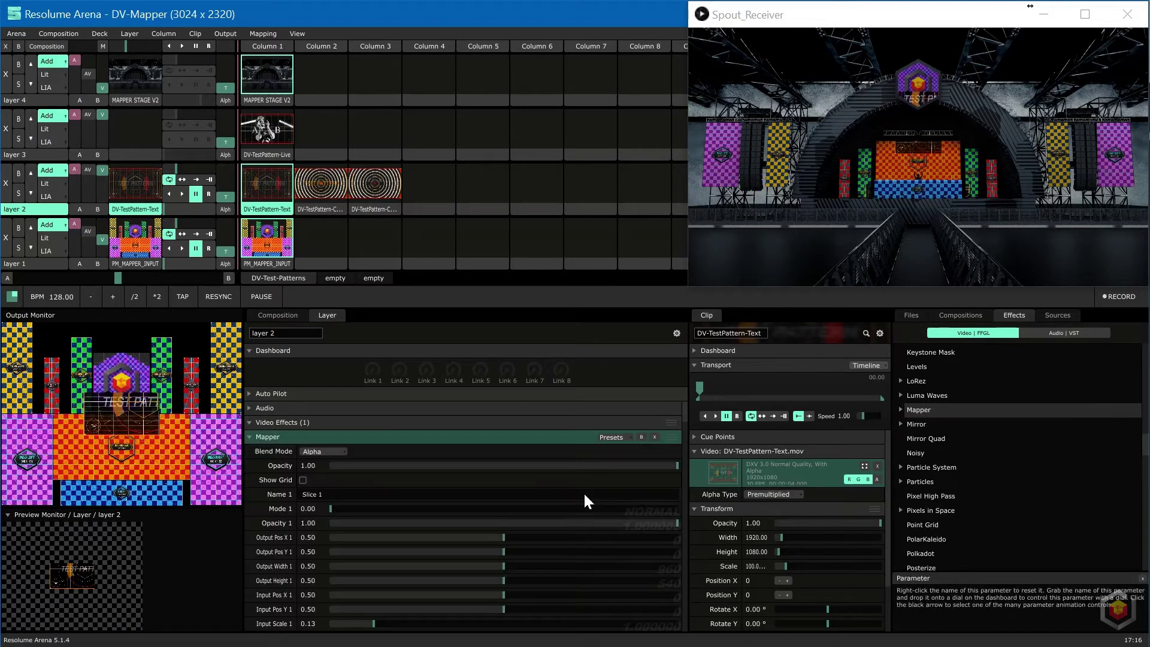
click(303, 480)
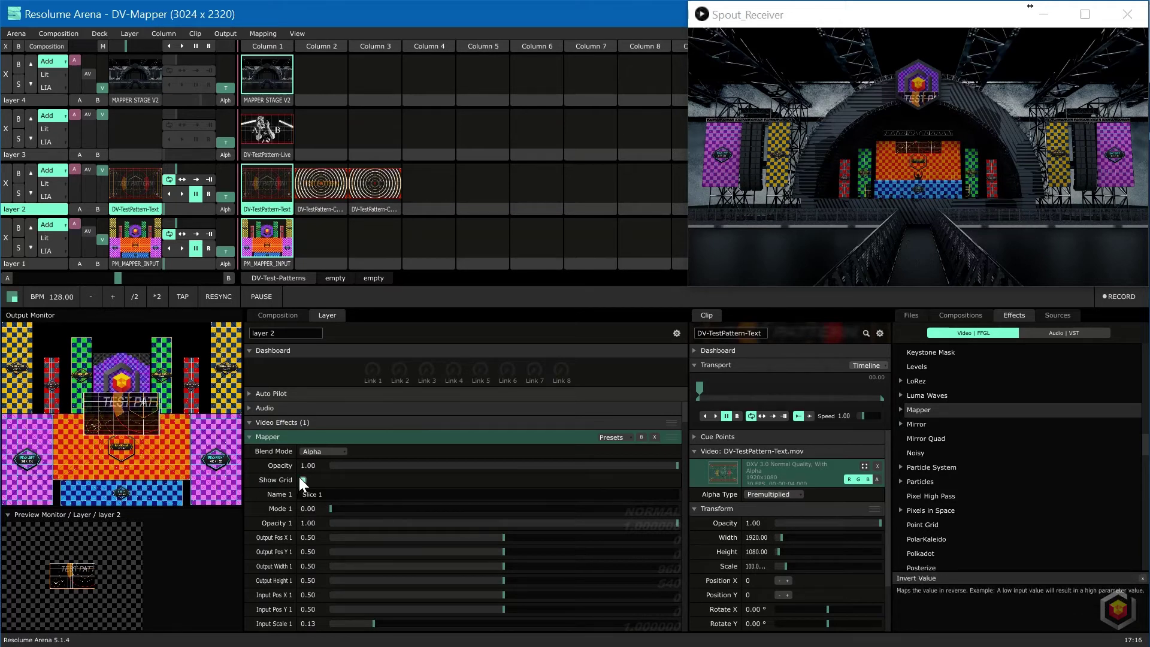
click(300, 477)
click(283, 436)
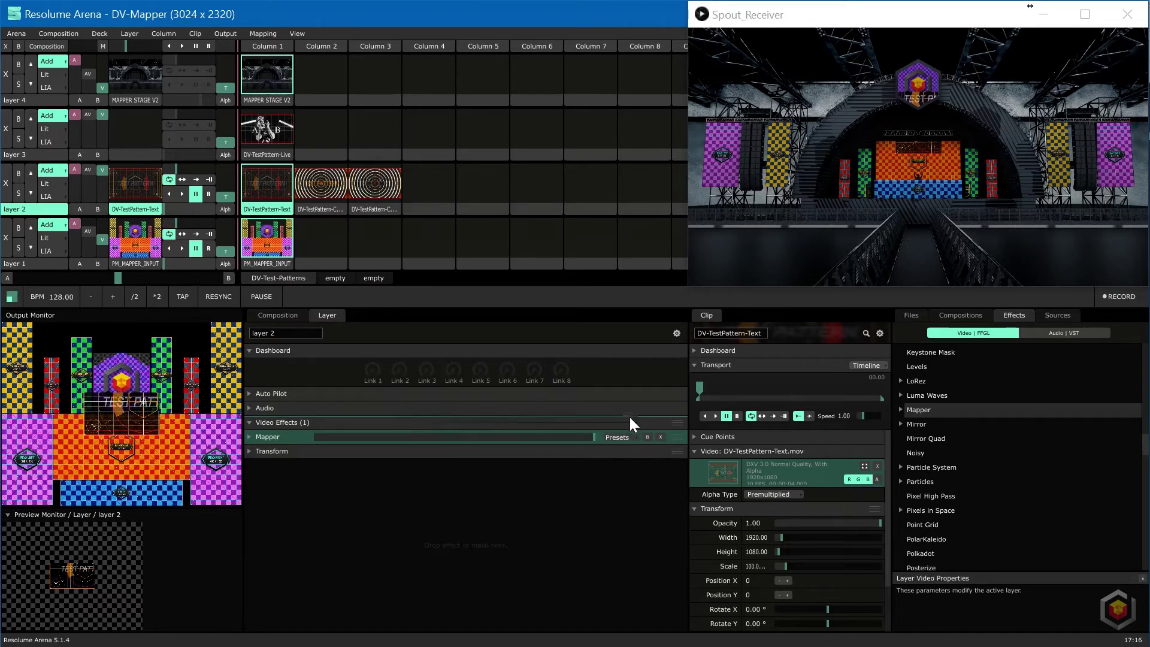
drag(629, 415, 629, 415)
click(303, 451)
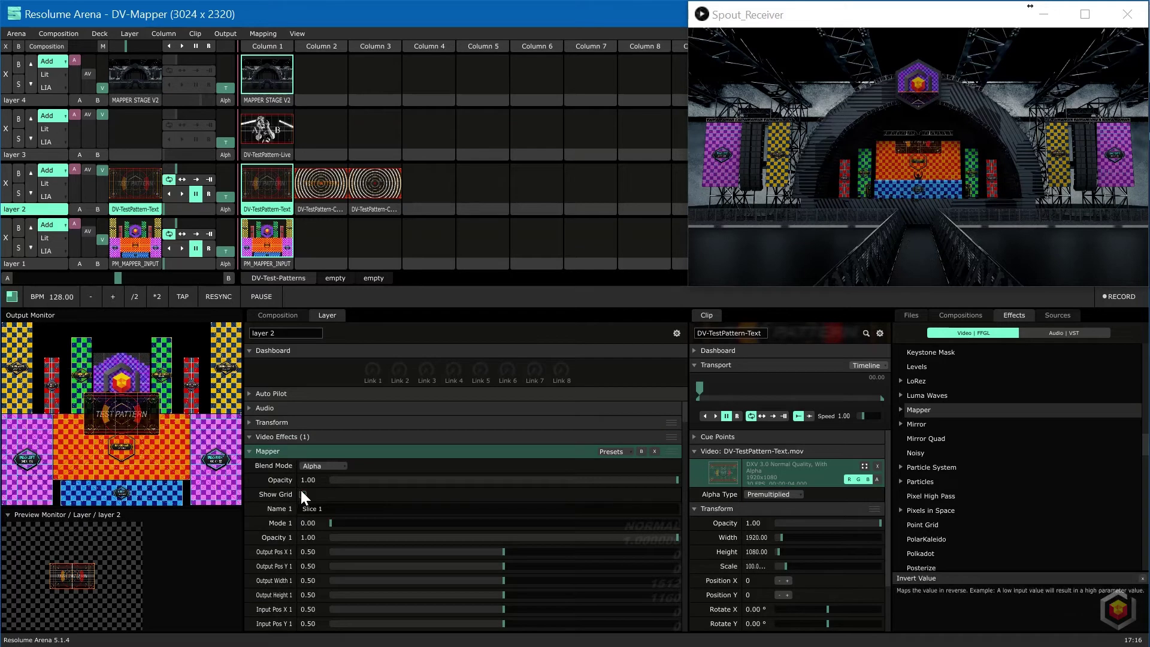
scroll(301, 489, down, 2)
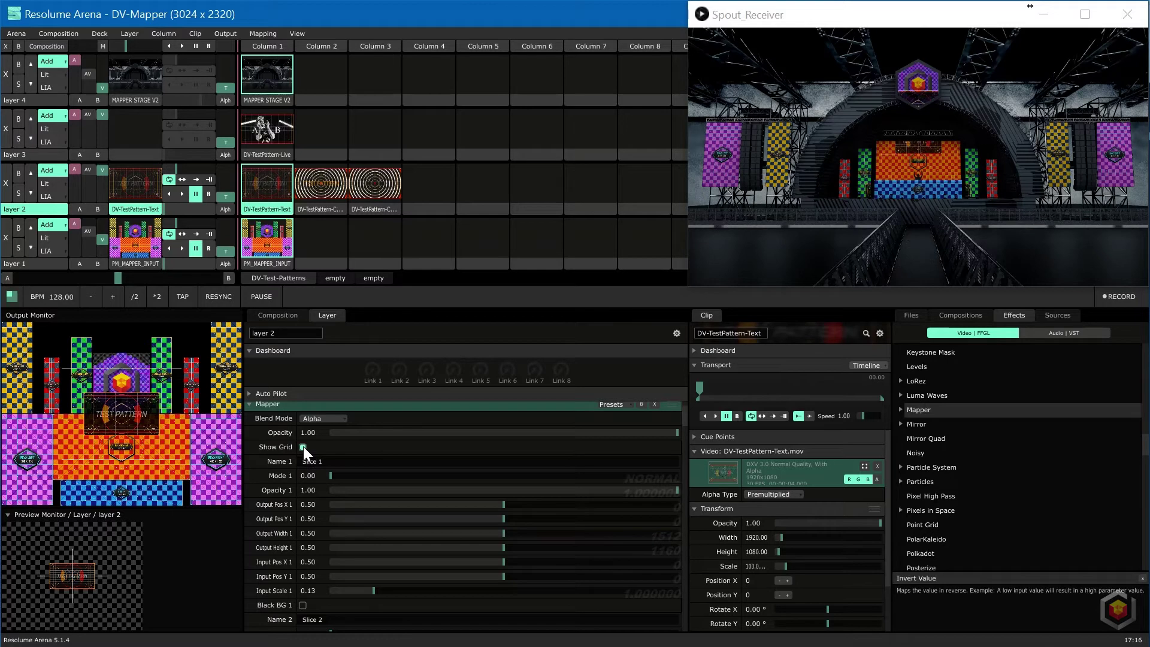
click(303, 447)
click(303, 447)
Tune slice 1's input scale and output Y position to fit the back screen.
drag(375, 591, 425, 593)
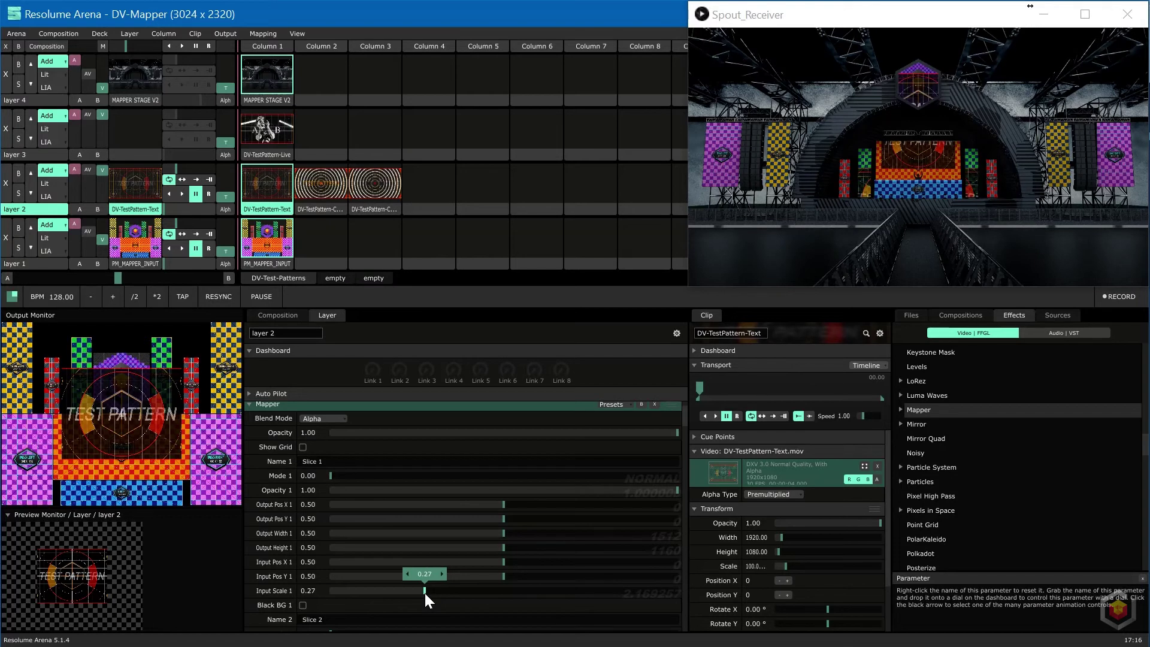
drag(508, 519, 454, 547)
drag(524, 518, 507, 538)
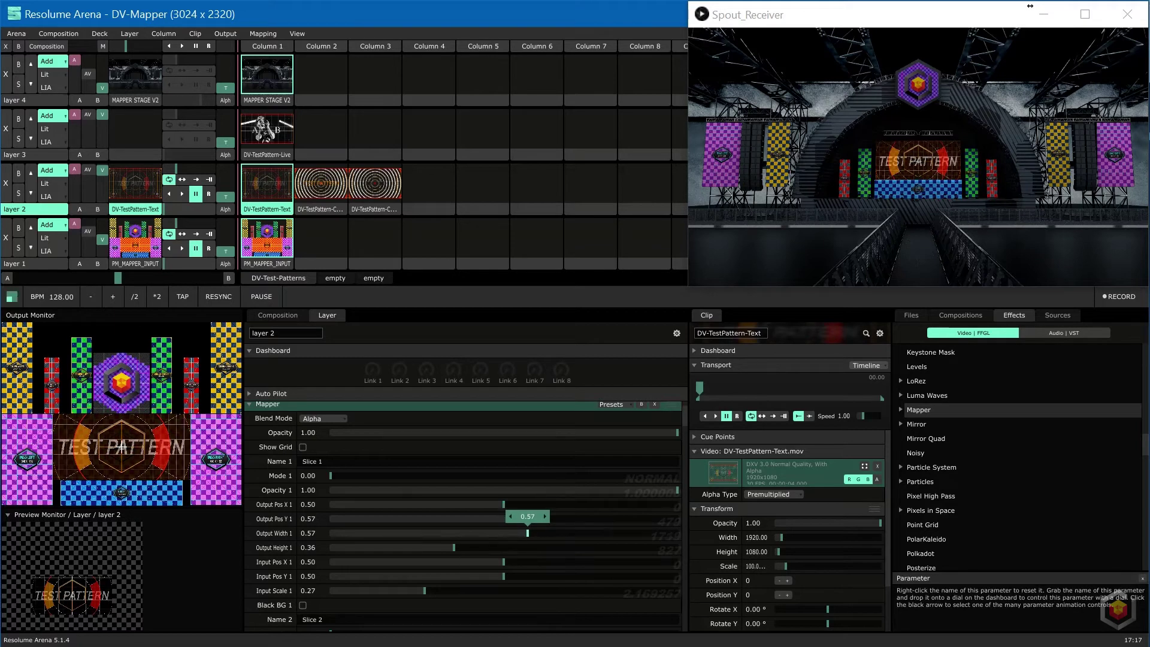
mouse_move(424, 591)
mouse_down()
mouse_move(397, 591)
mouse_move(416, 597)
mouse_up()
Rename Mapper slice 1 to BACKSCREEN and slice 2 to DJ BOOTH.
click(333, 462)
text(BACKSCREEN)
key(Return)
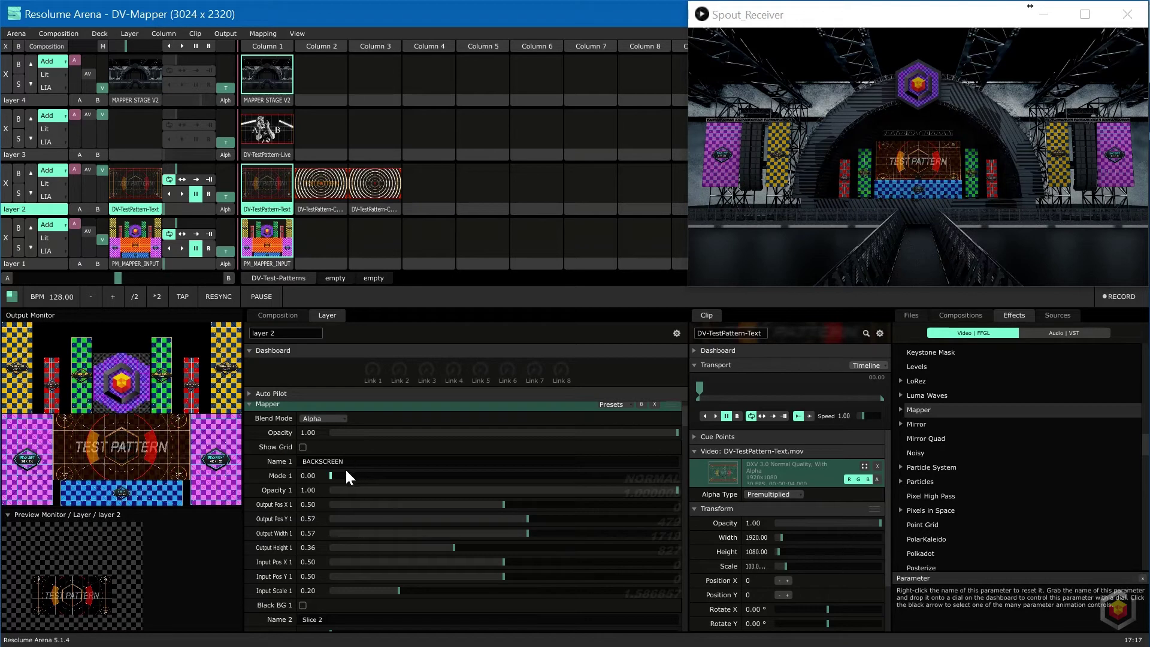
scroll(346, 468, down, 2)
click(332, 572)
text(DJ BOOTH)
key(Return)
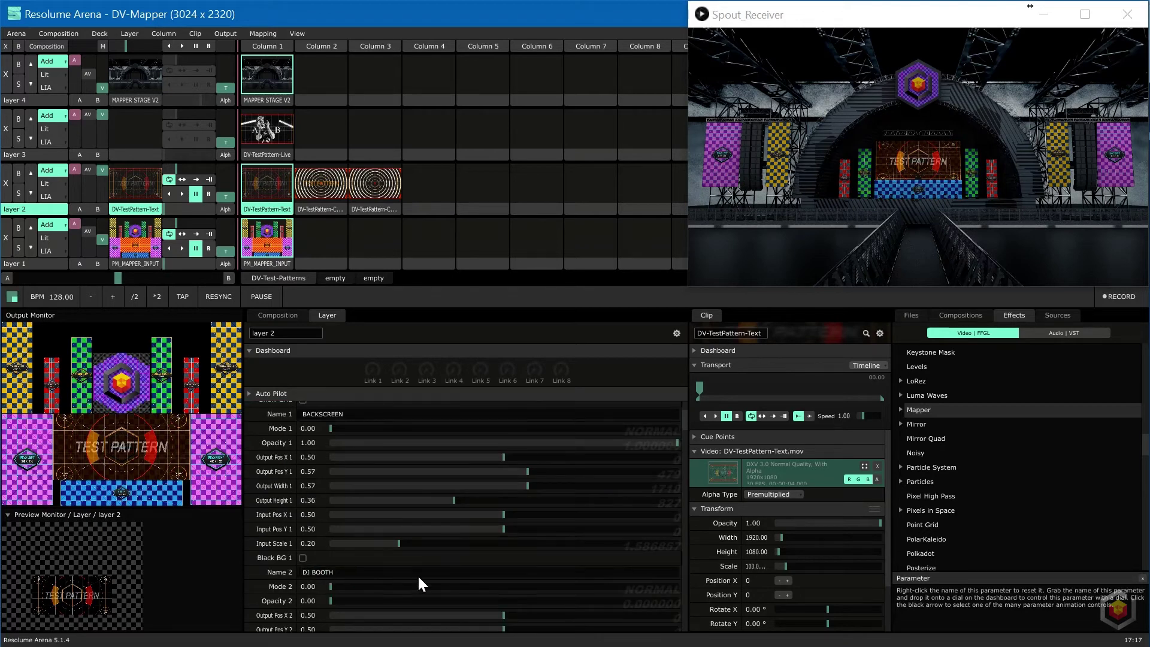
Set slice 2 to opacity 1.00, output Y 0.67, input scale 0.20, and adjust its output size.
scroll(372, 563, down, 2)
drag(340, 553, 677, 576)
scroll(455, 552, down, 2)
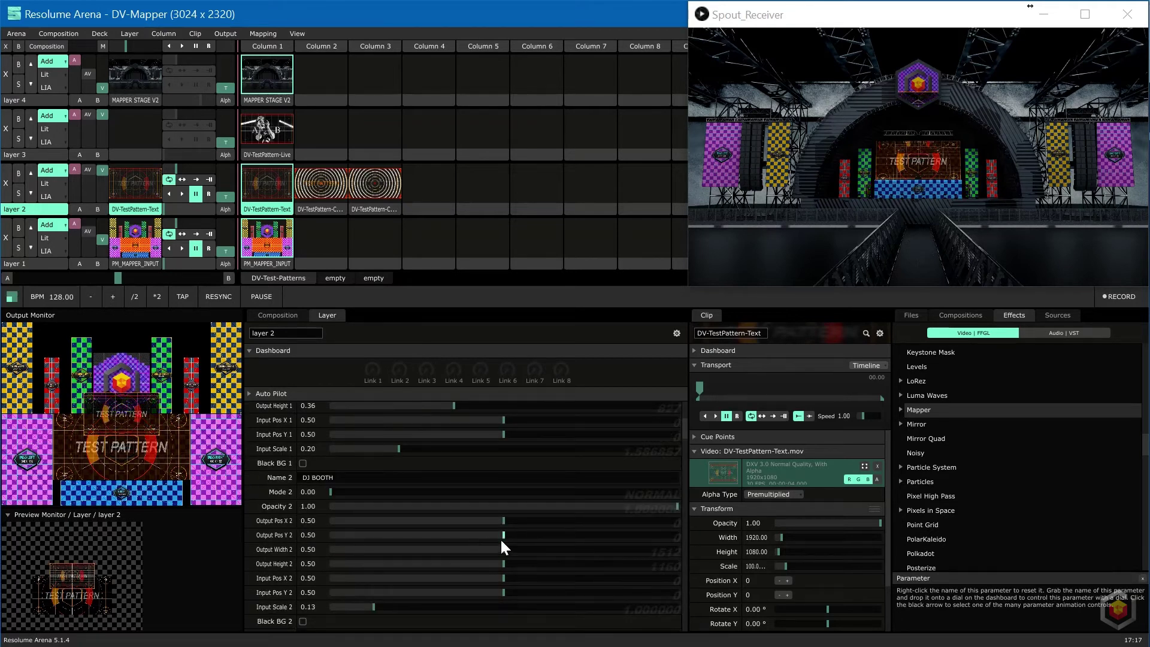
drag(504, 535, 562, 540)
drag(378, 602, 410, 605)
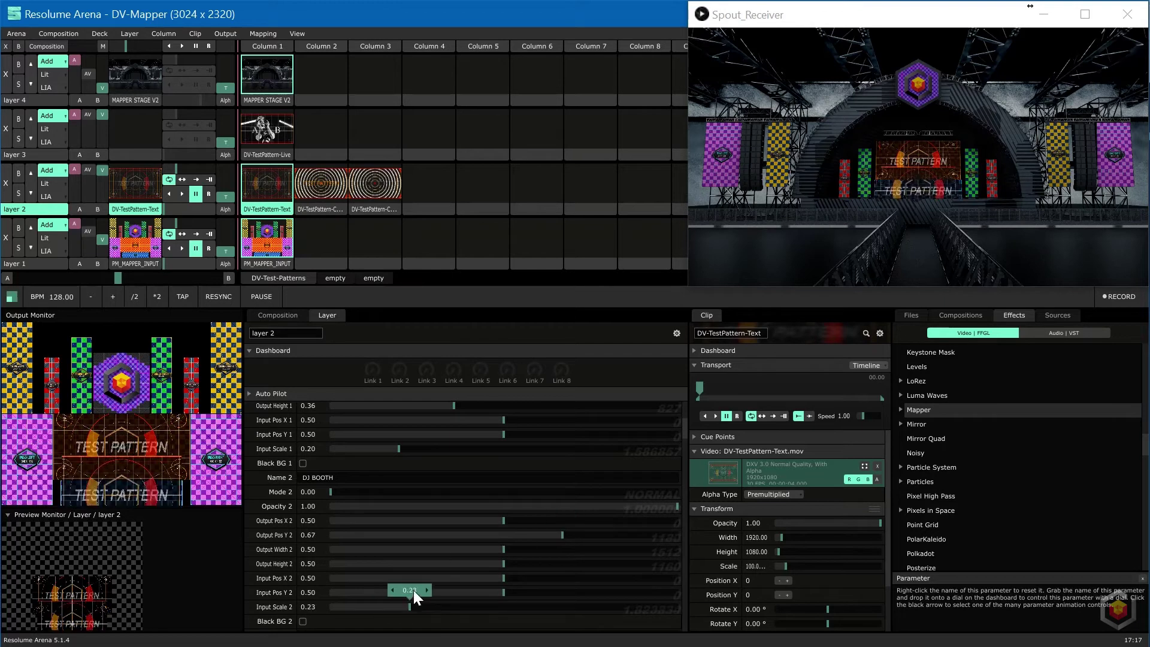
drag(505, 550, 380, 564)
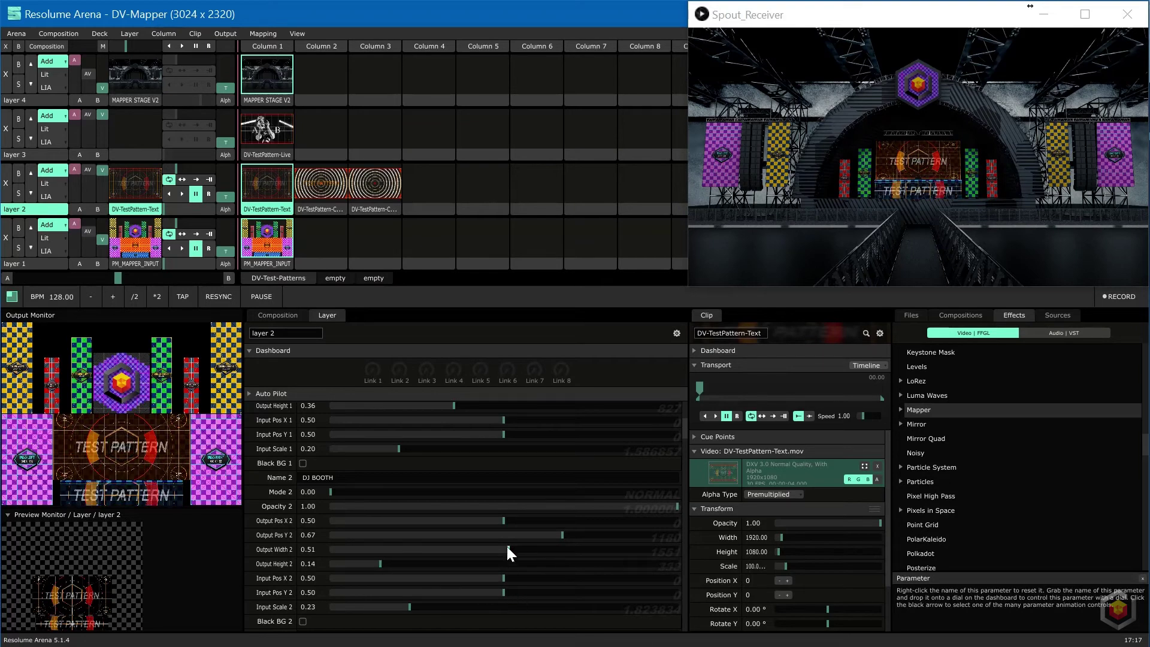
drag(514, 533, 514, 534)
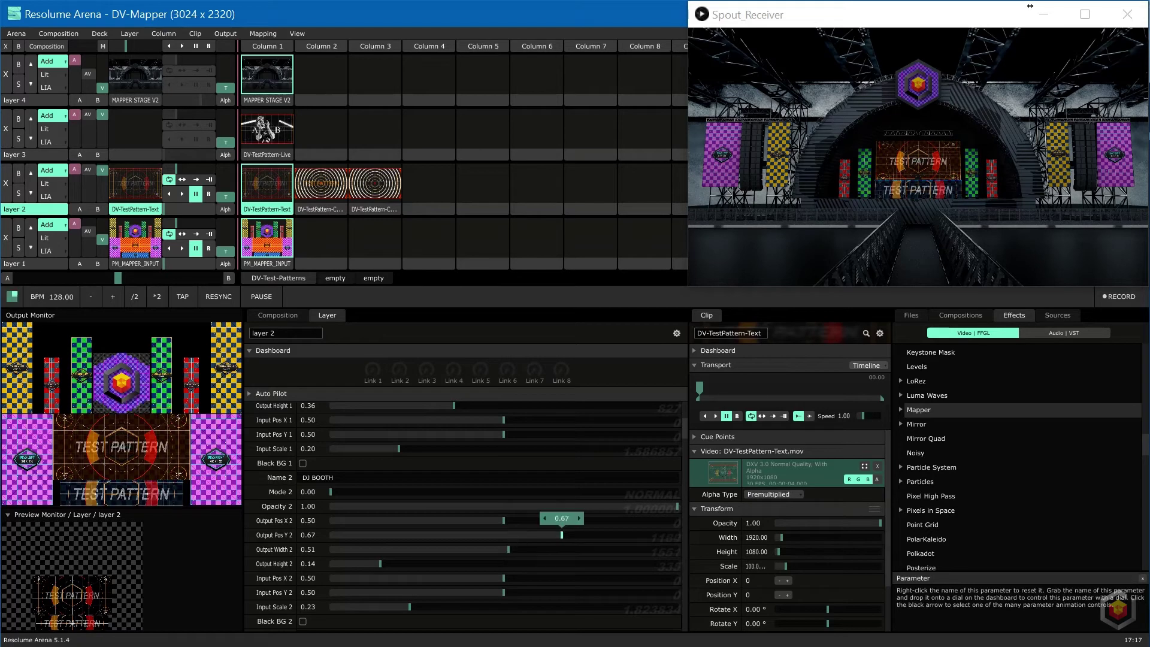
drag(409, 607, 399, 607)
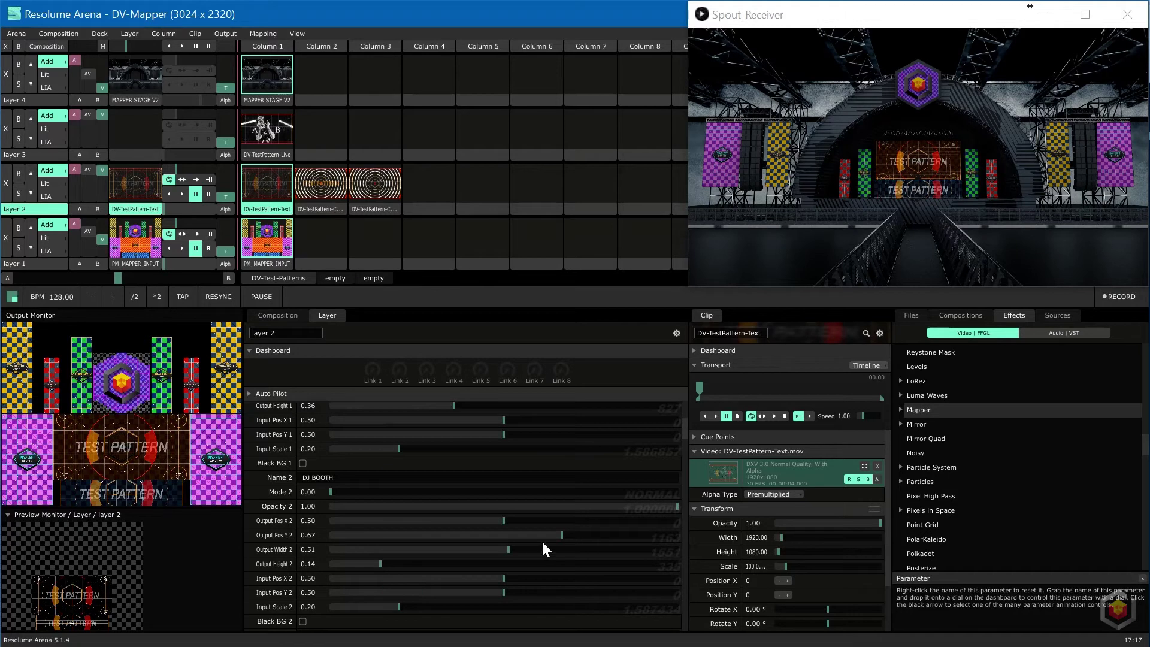
drag(561, 535, 562, 535)
scroll(439, 478, up, 3)
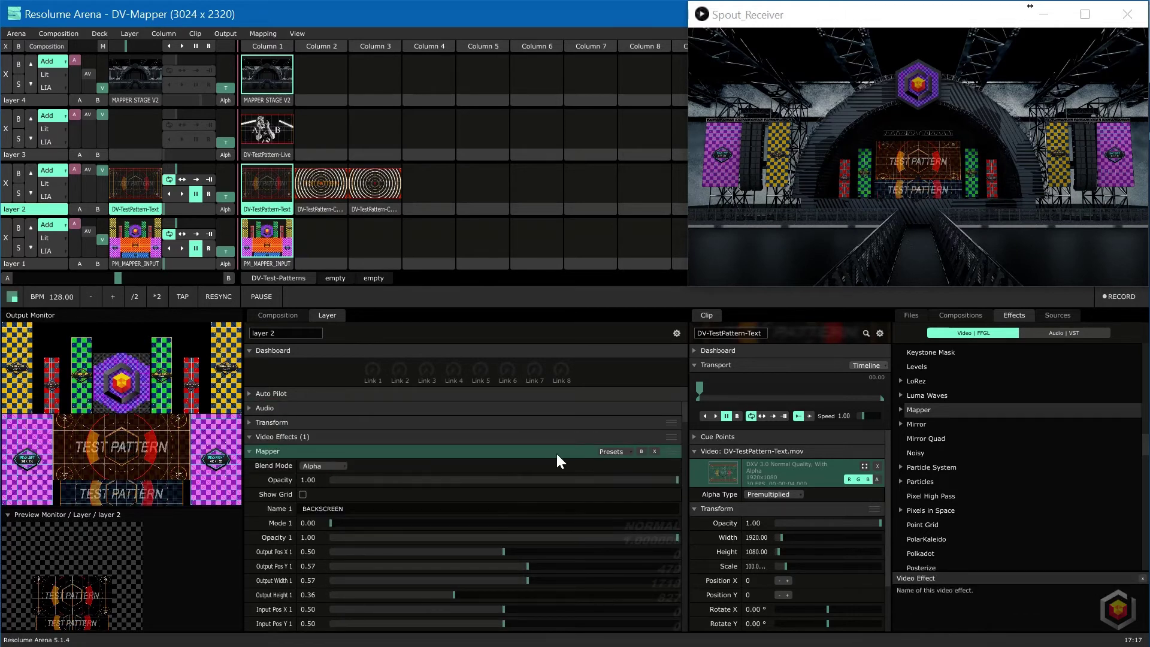
click(611, 452)
Load the DV-Stage-Start mapping preset and enlarge the BACKSCREEN slice's input pattern.
click(622, 477)
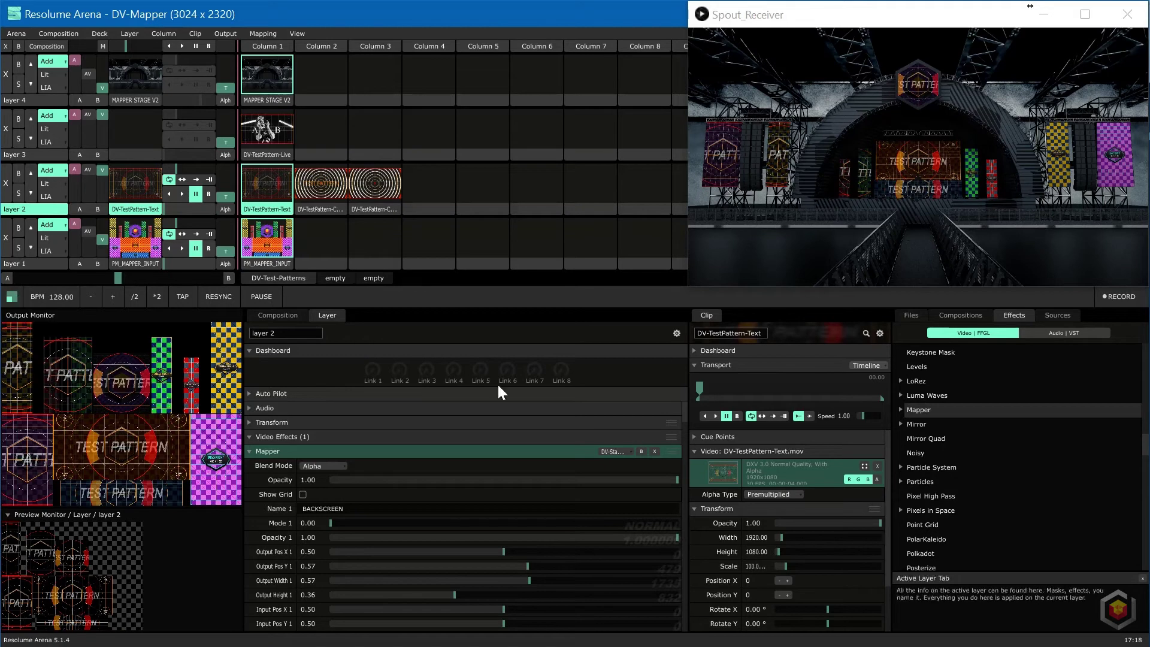
scroll(382, 576, down, 2)
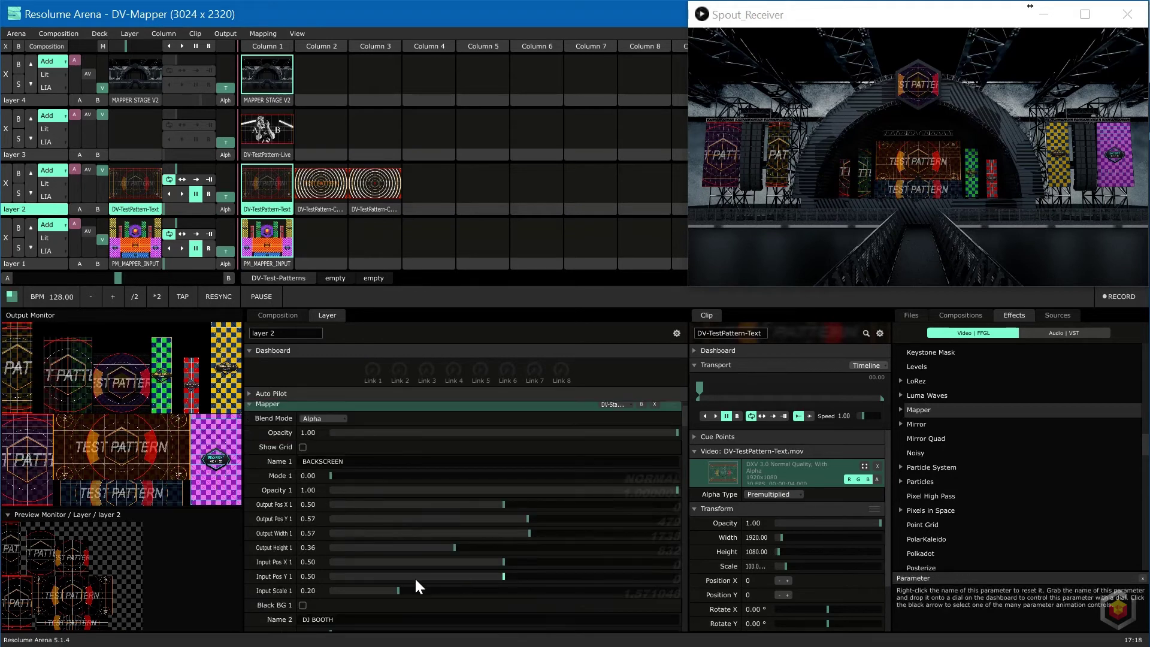
drag(399, 590, 448, 575)
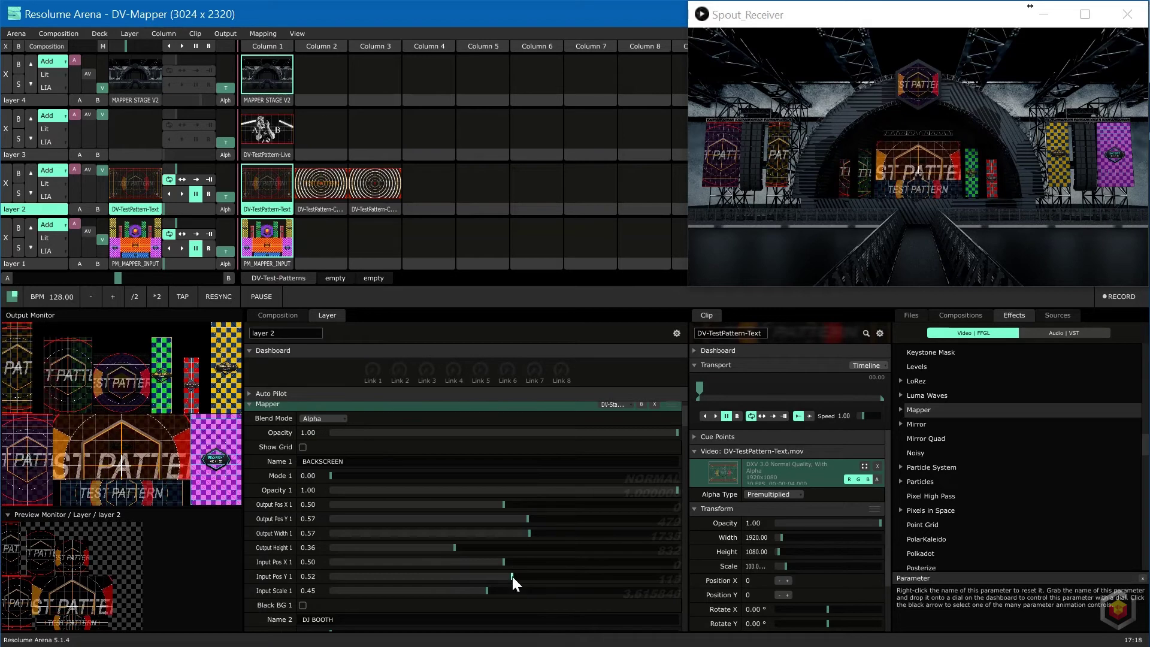
Rescale DJ BOOTH input to 0.44 at Y 0.47, and COLUMNS B & C to 0.62 with mode 1.00.
scroll(431, 556, down, 3)
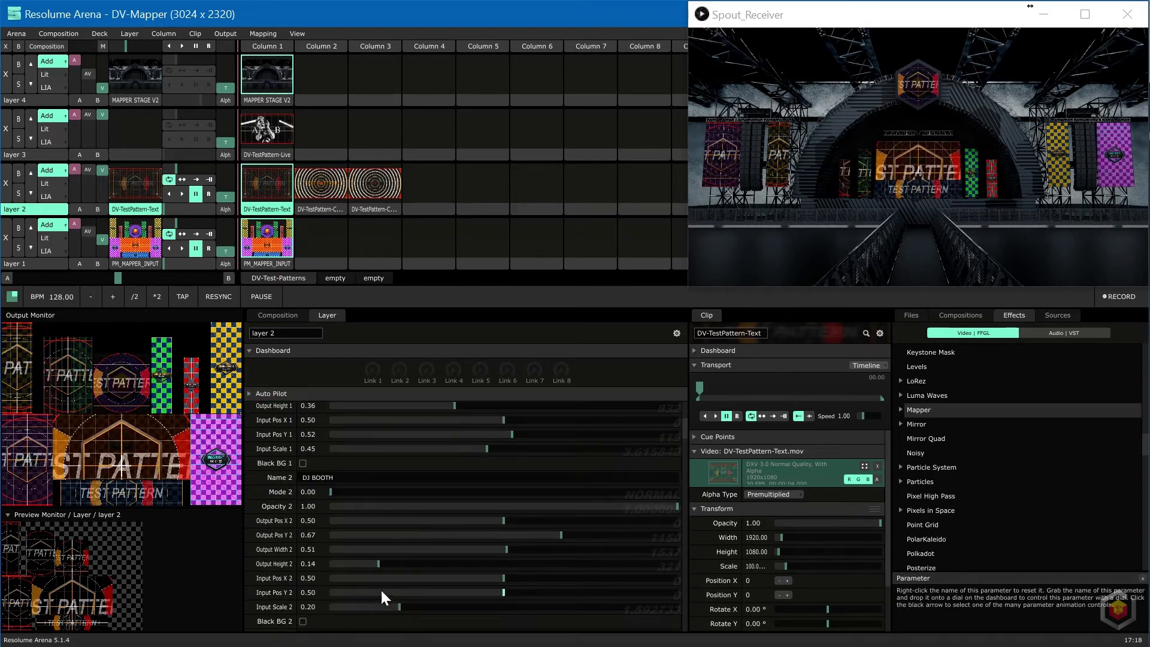
drag(393, 610, 492, 593)
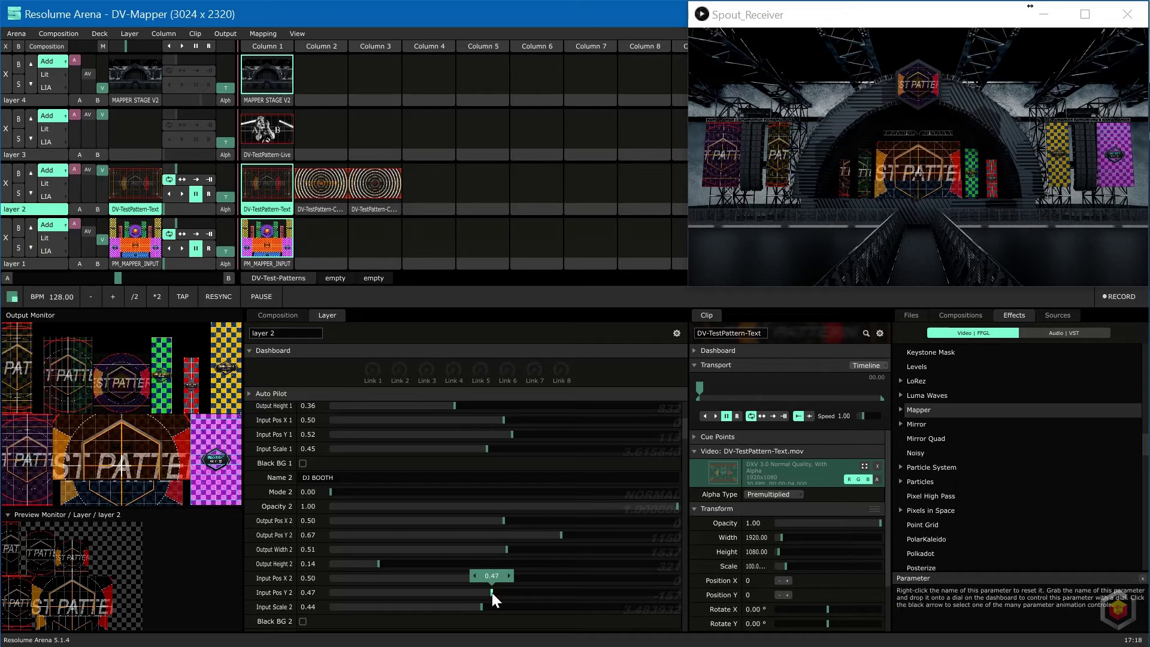
scroll(474, 591, down, 4)
scroll(305, 540, down, 2)
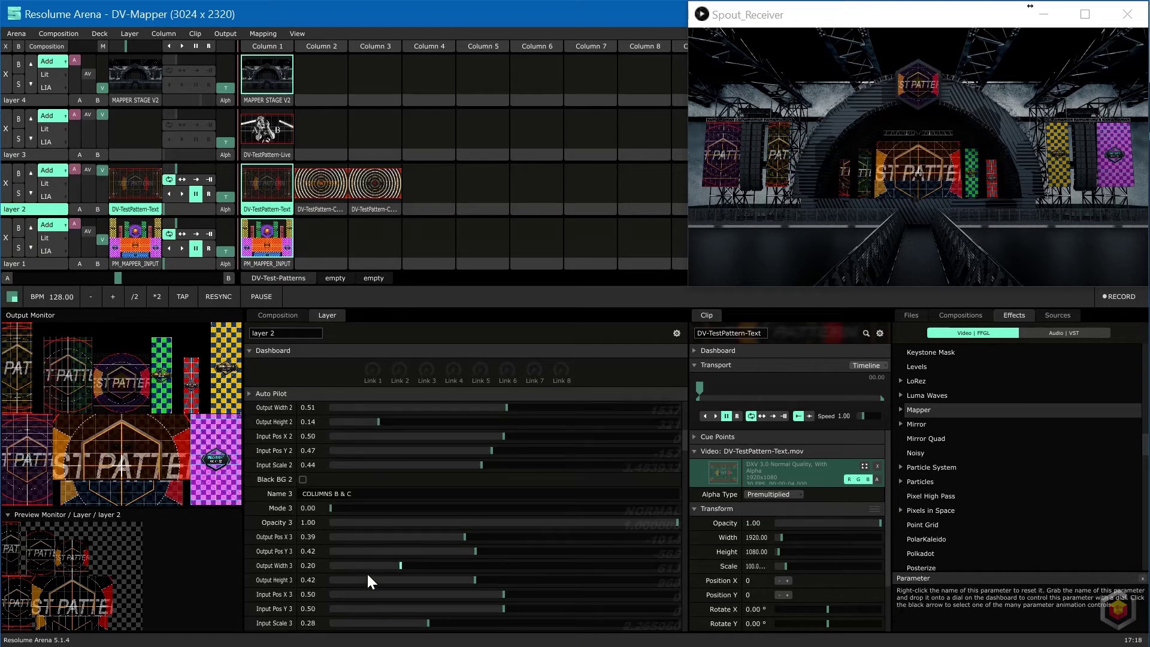
scroll(418, 576, down, 2)
drag(426, 579, 470, 547)
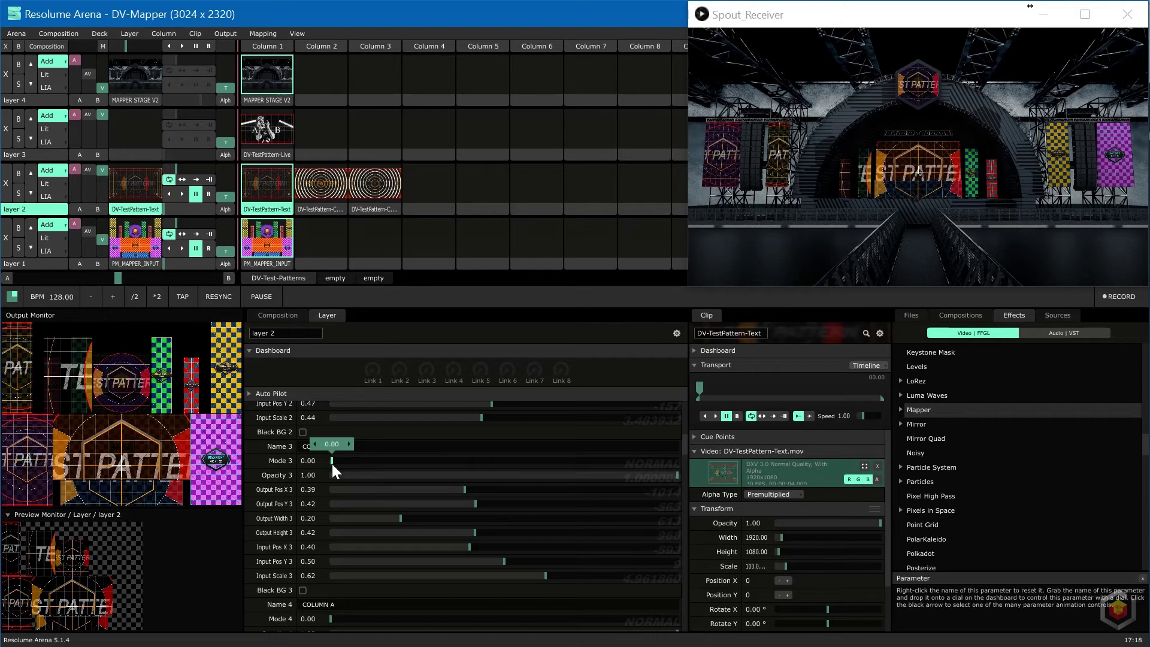
drag(380, 469, 442, 469)
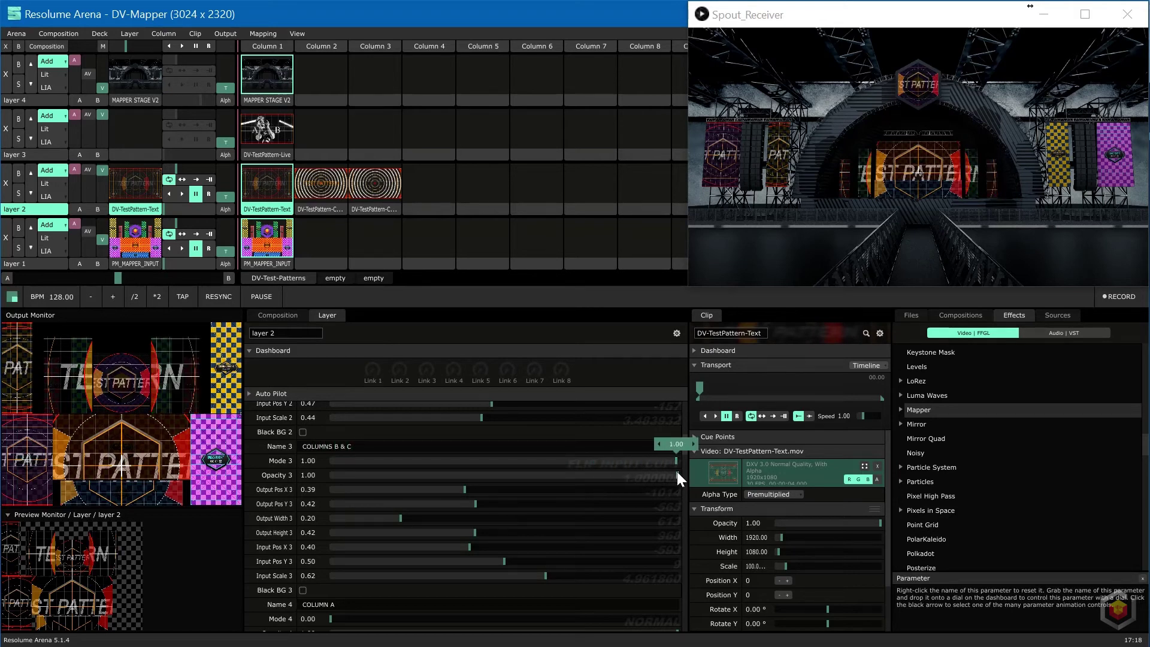
Play the circles test-pattern clip with alpha off, and retune COLUMN A's input scale, X position and mode.
click(336, 185)
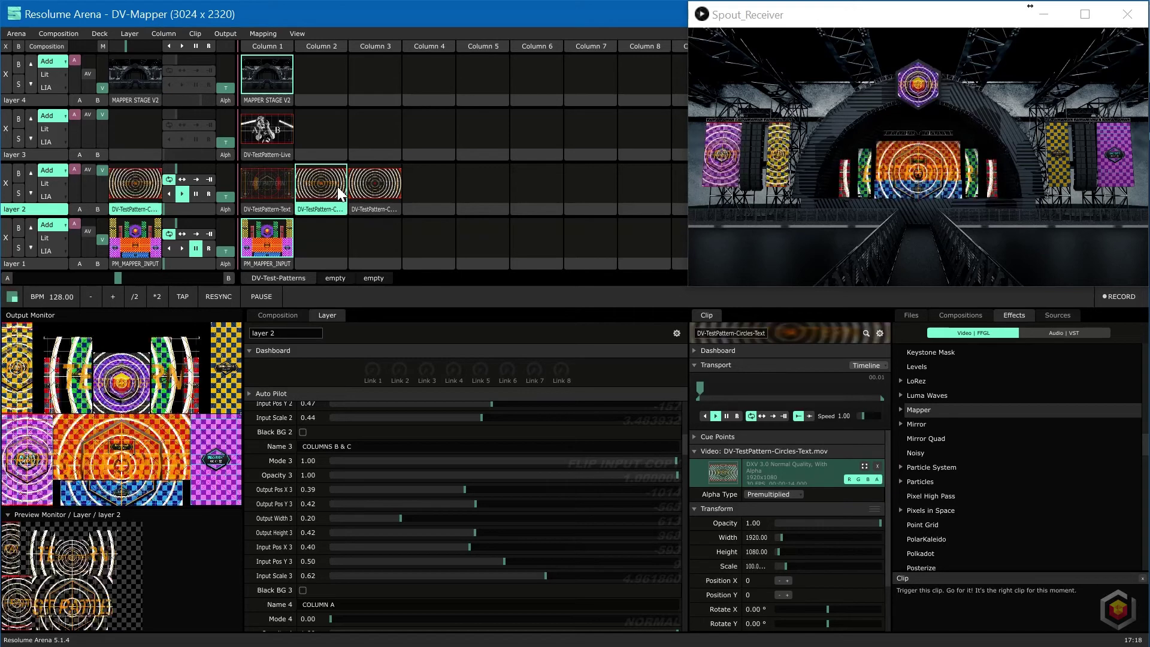
click(877, 479)
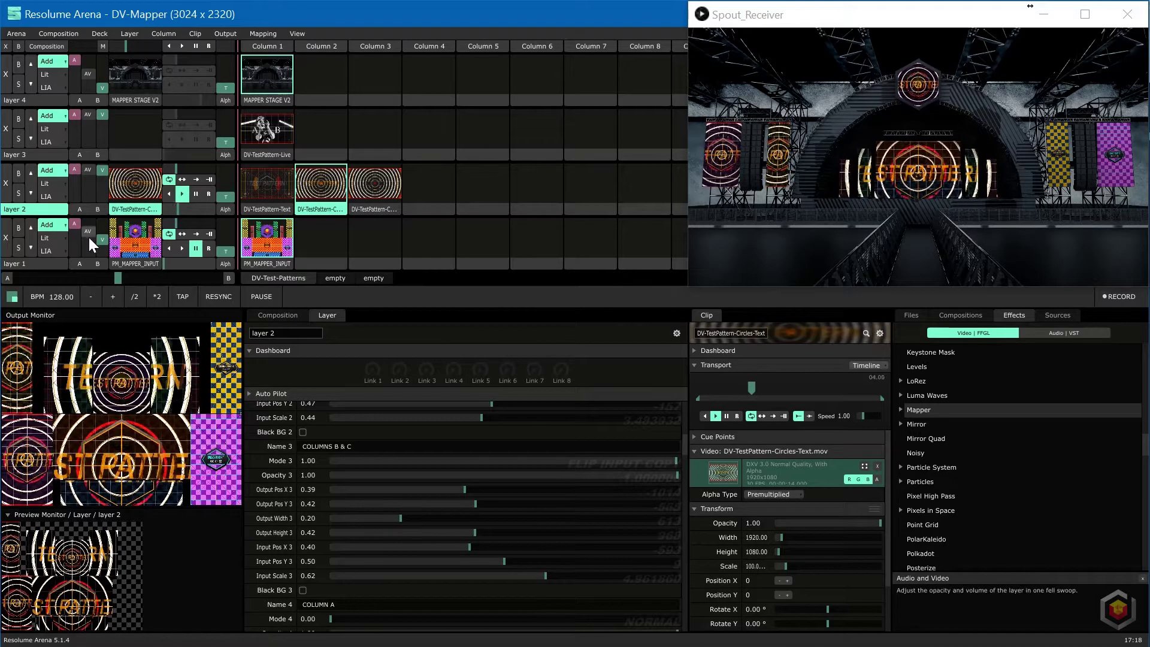
scroll(373, 518, down, 5)
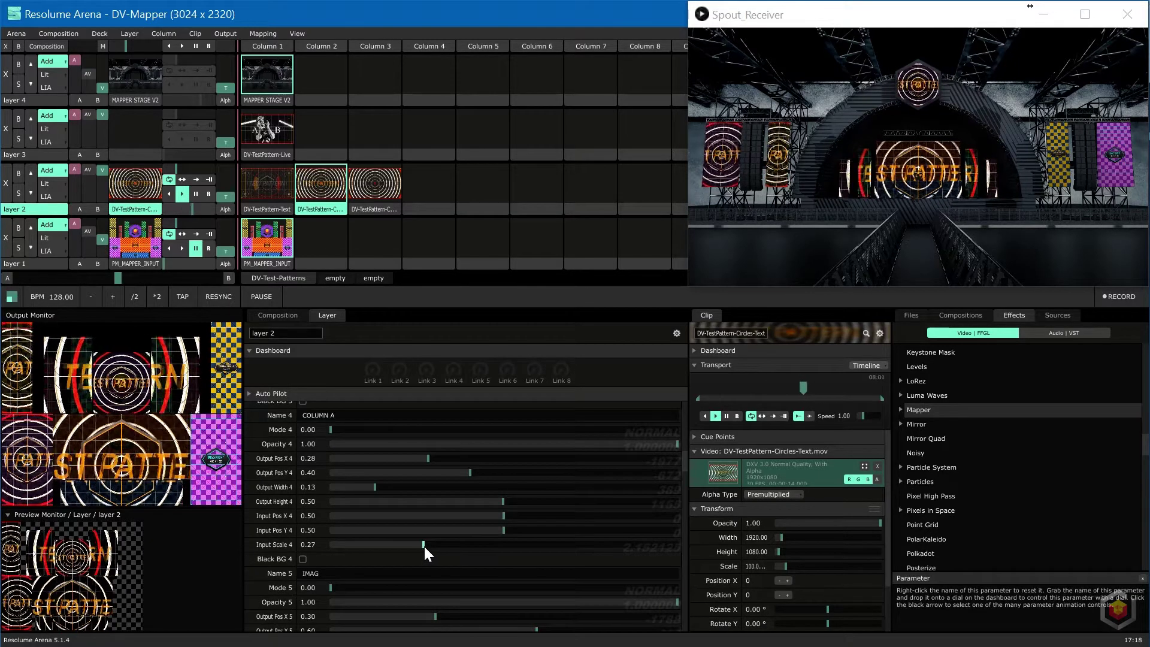
drag(416, 545, 534, 544)
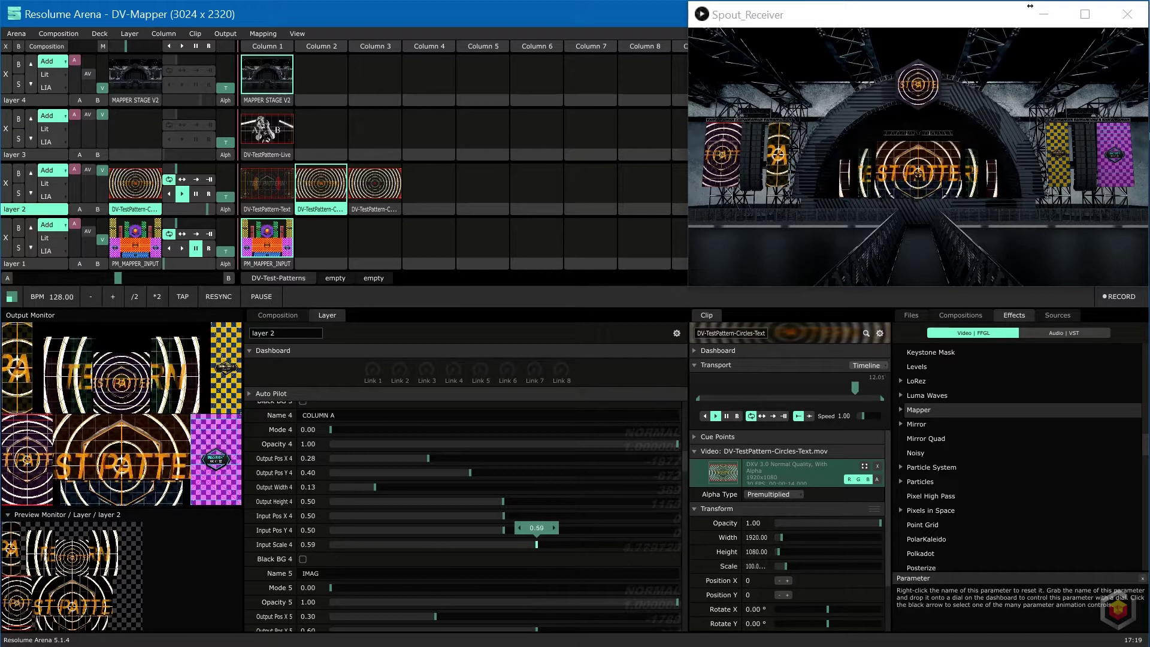
drag(502, 516, 479, 515)
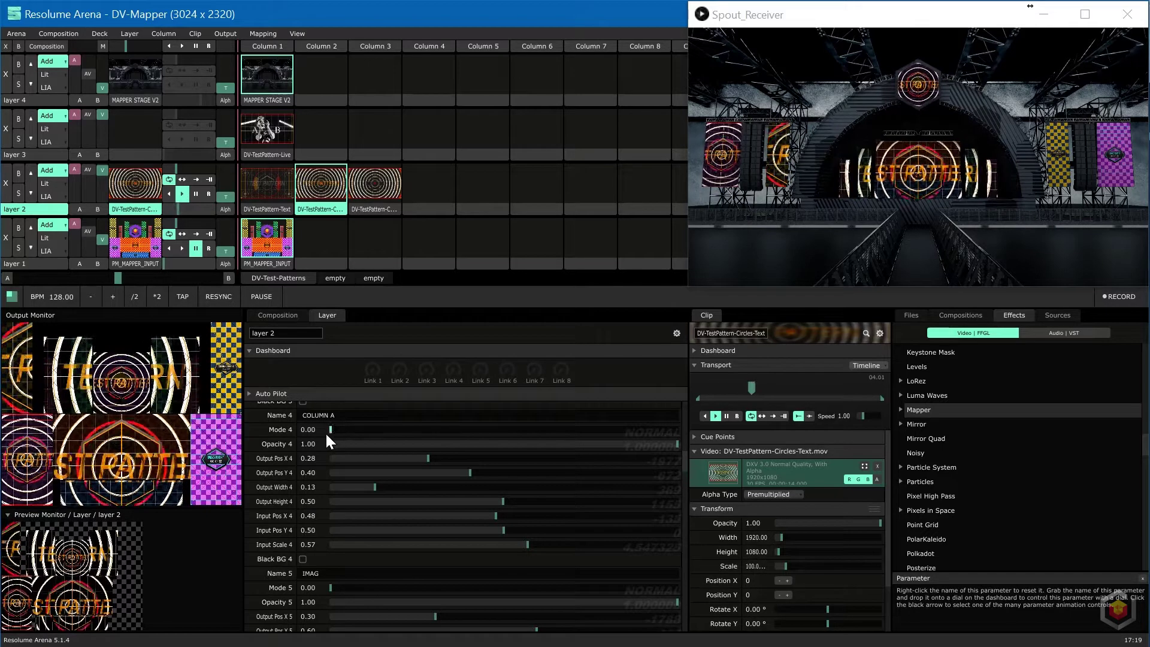
drag(344, 430, 615, 451)
Set the IMAG slice's mode to its maximum value.
scroll(383, 563, down, 5)
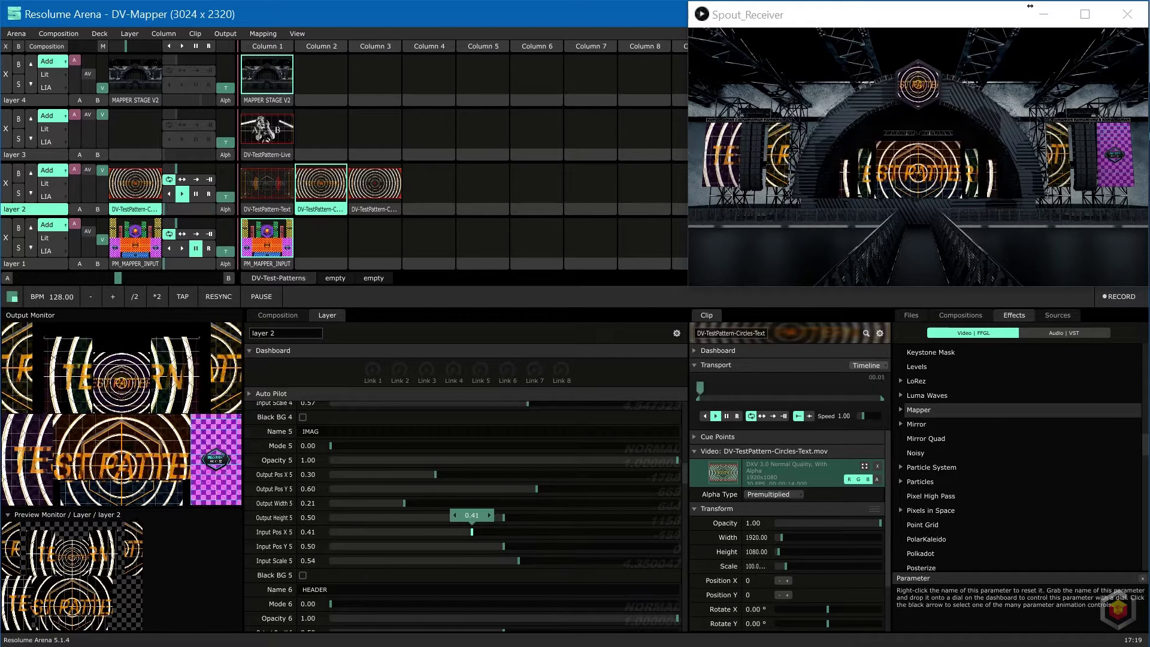
drag(330, 445, 733, 477)
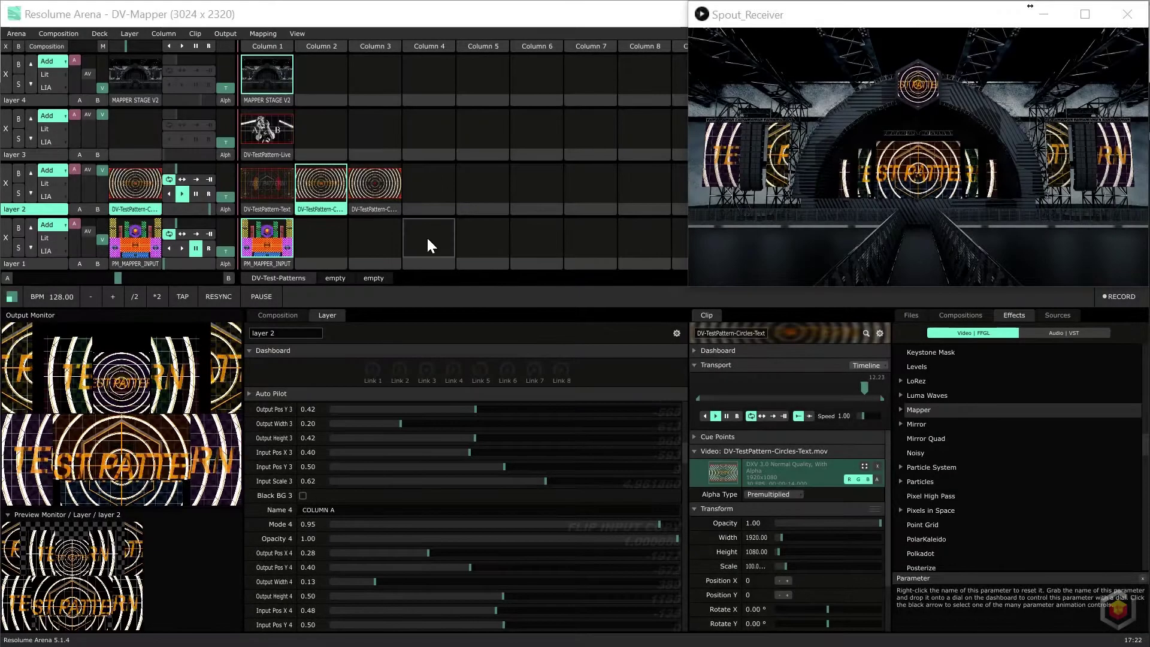
click(551, 16)
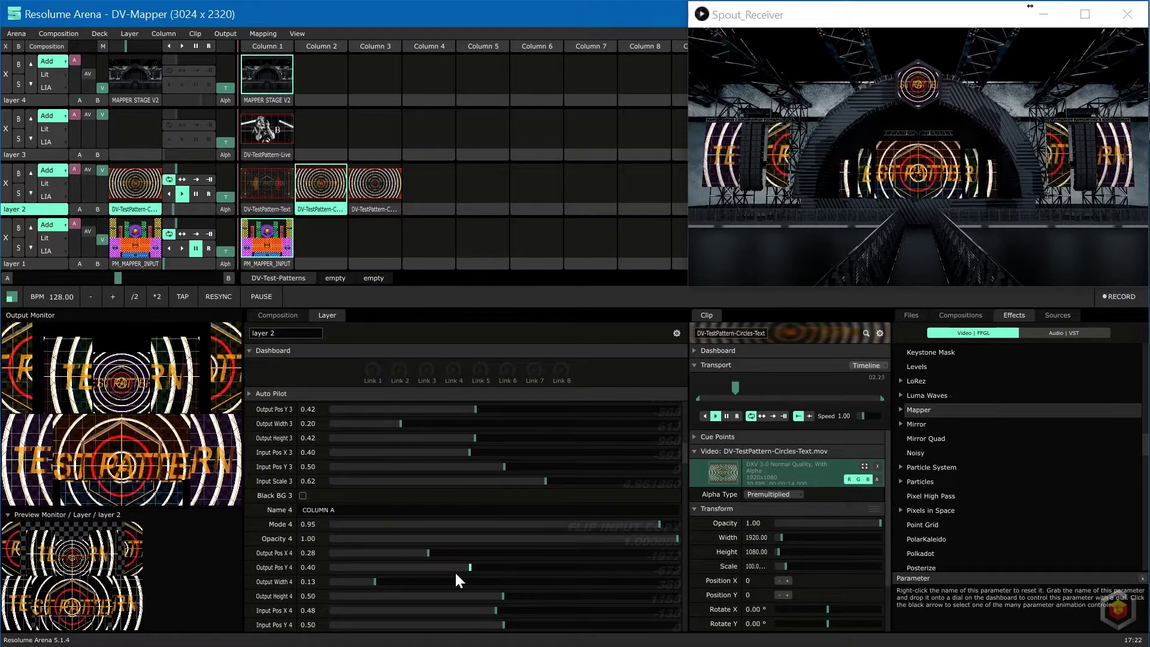
scroll(456, 574, up, 6)
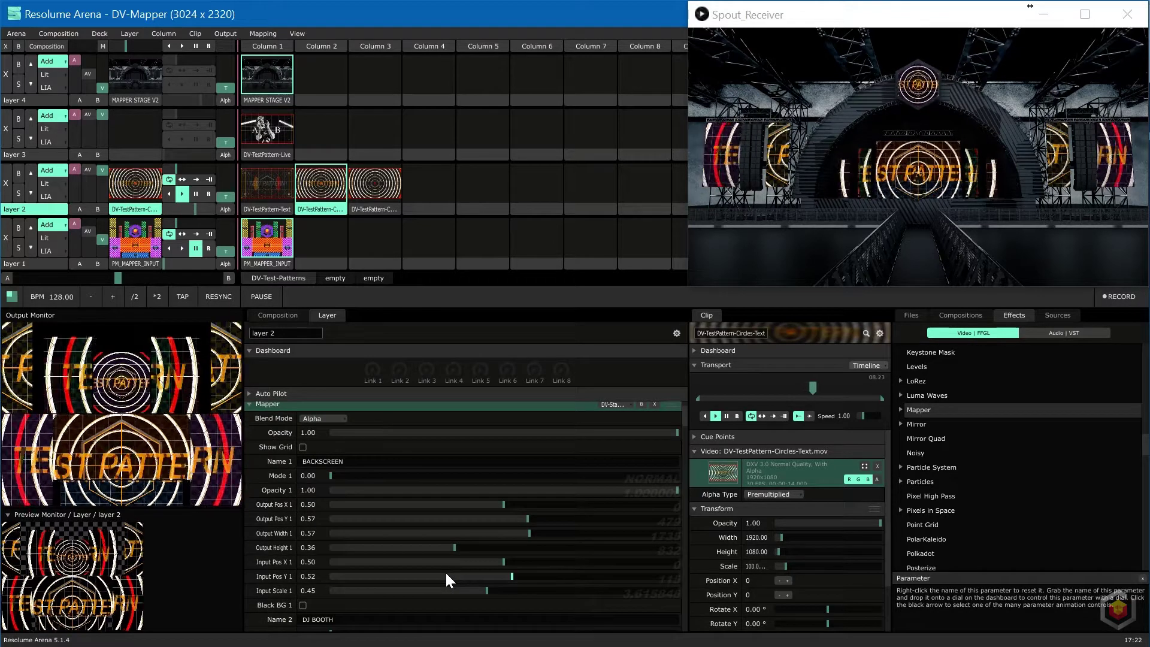
click(251, 488)
Drive Opacities 1, 2 and 3 from dashboard dials, then turn down the Link 1 dial.
click(279, 537)
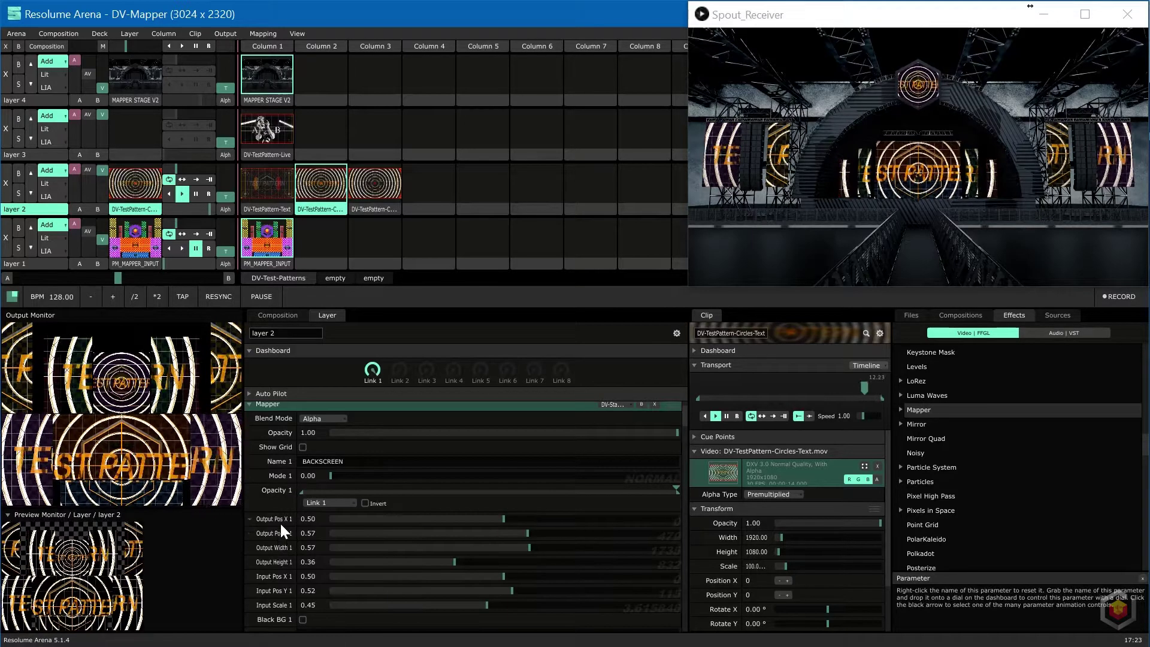
scroll(281, 530, down, 3)
click(250, 523)
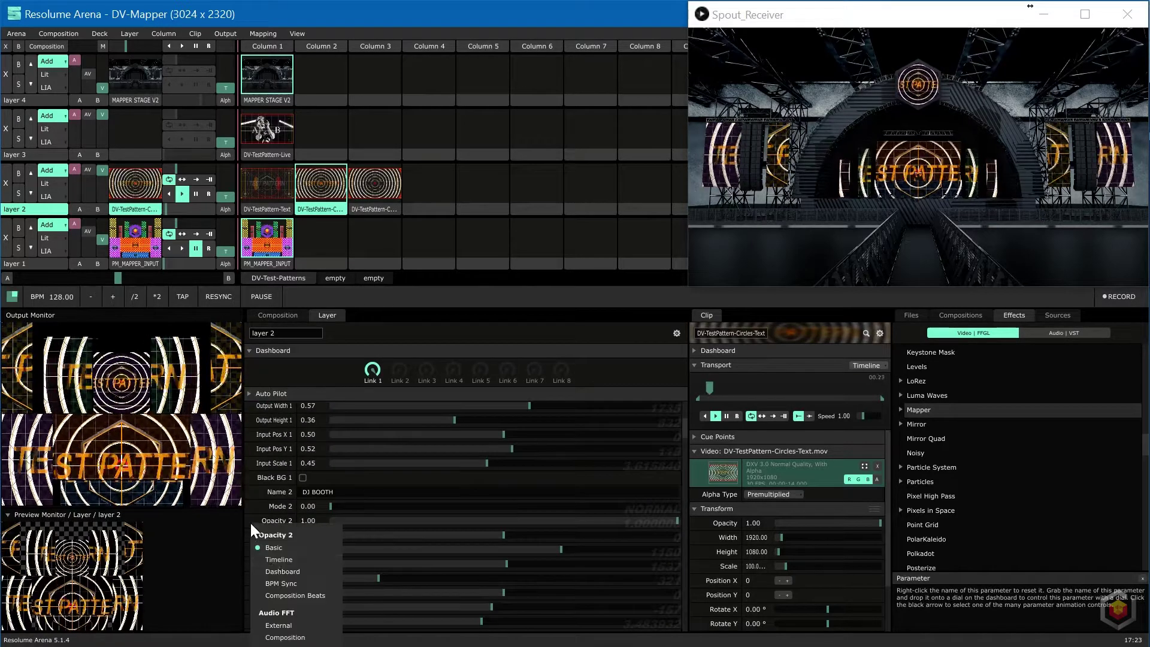
click(271, 570)
scroll(269, 573, down, 3)
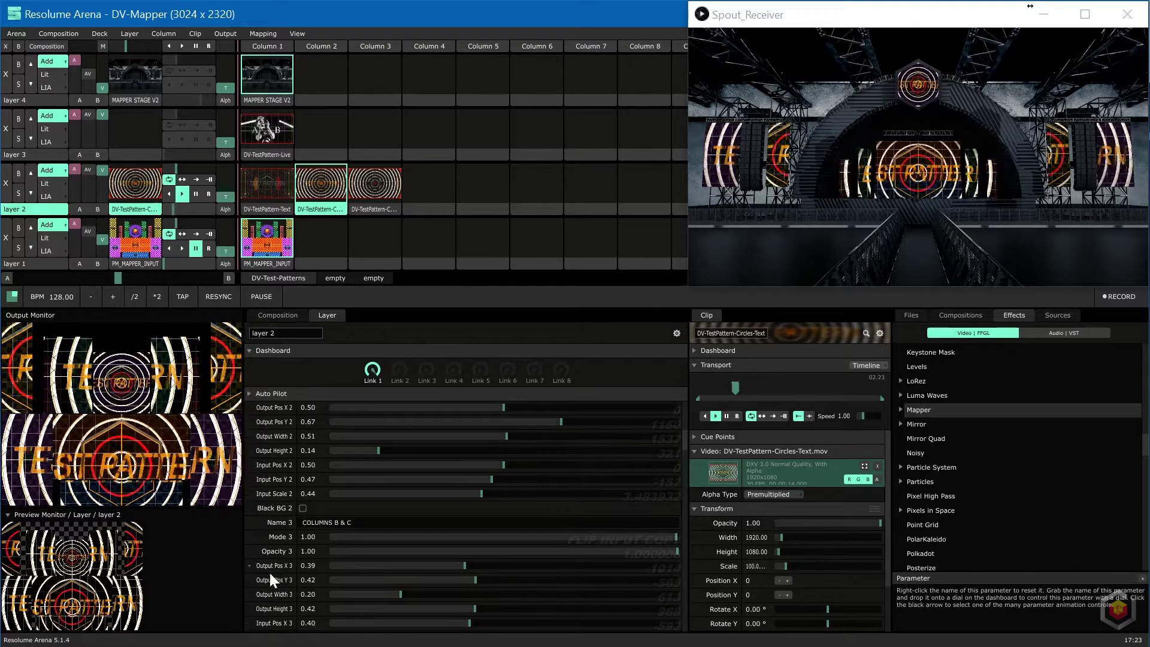
click(252, 553)
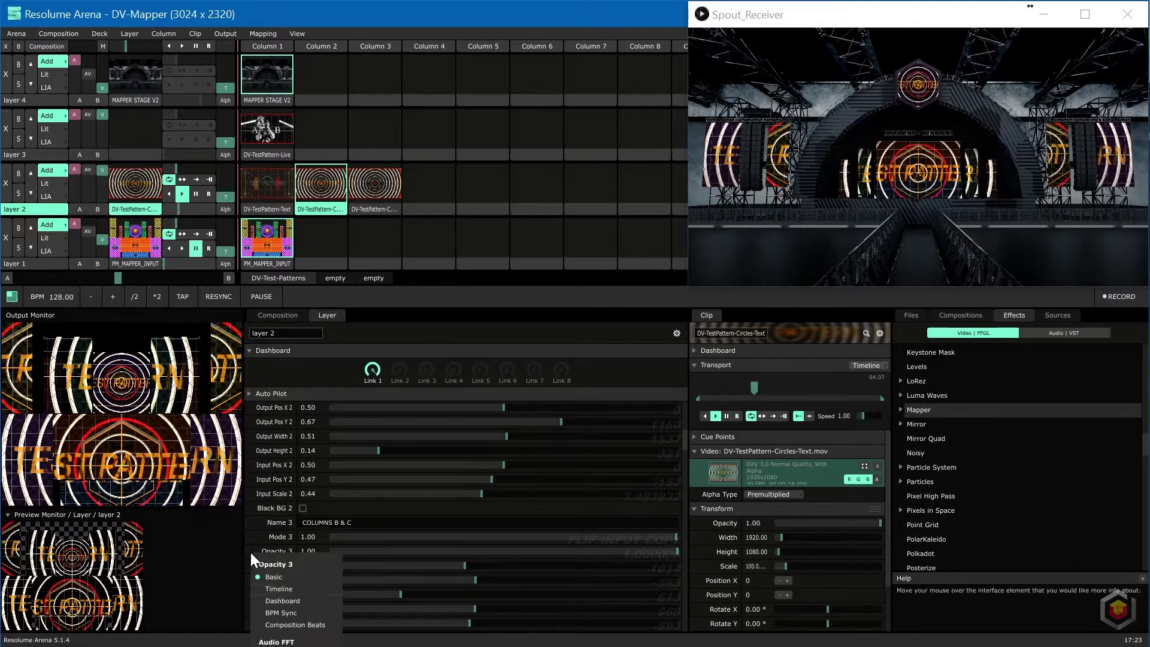
click(275, 597)
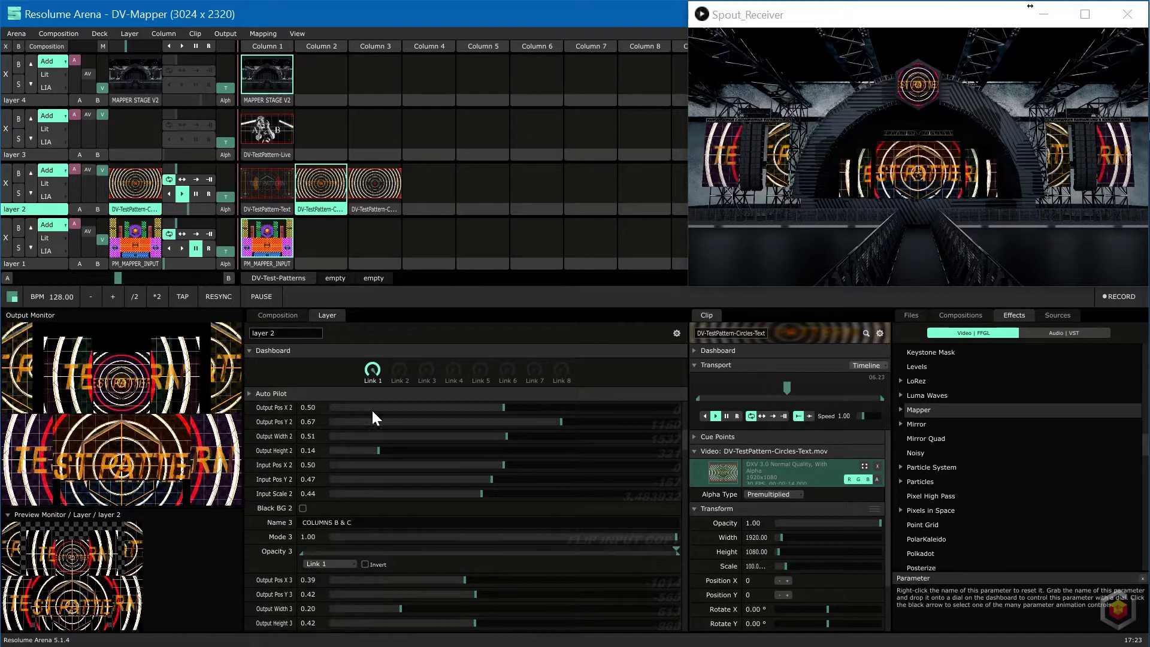
mouse_move(372, 373)
mouse_down()
mouse_move(388, 545)
mouse_move(405, 422)
mouse_move(411, 599)
mouse_move(433, 503)
mouse_move(449, 323)
mouse_up()
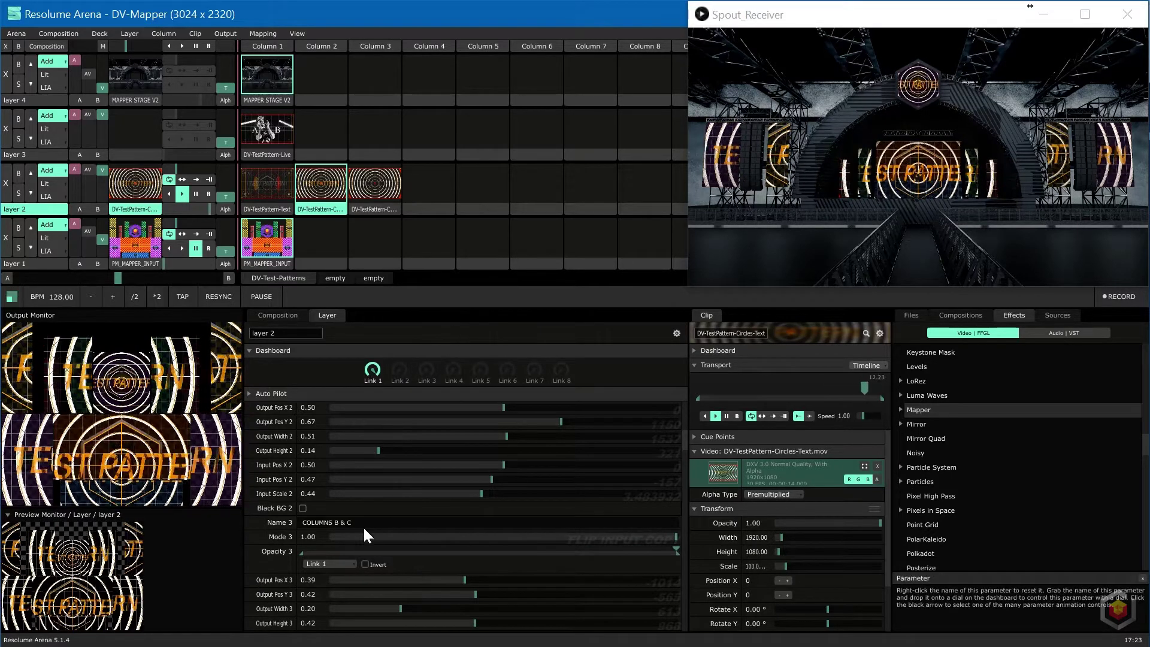
Drive Opacities 4 and 5 from the dashboard, both on the Link 2 dial.
scroll(363, 526, down, 4)
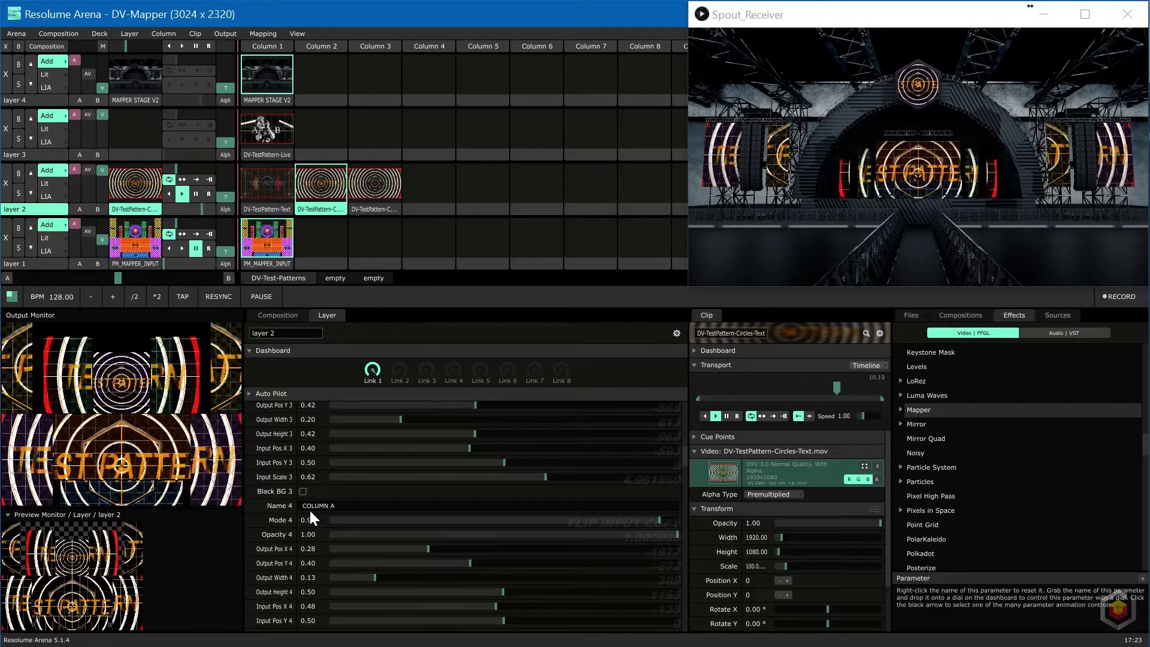
click(249, 535)
click(274, 585)
click(315, 547)
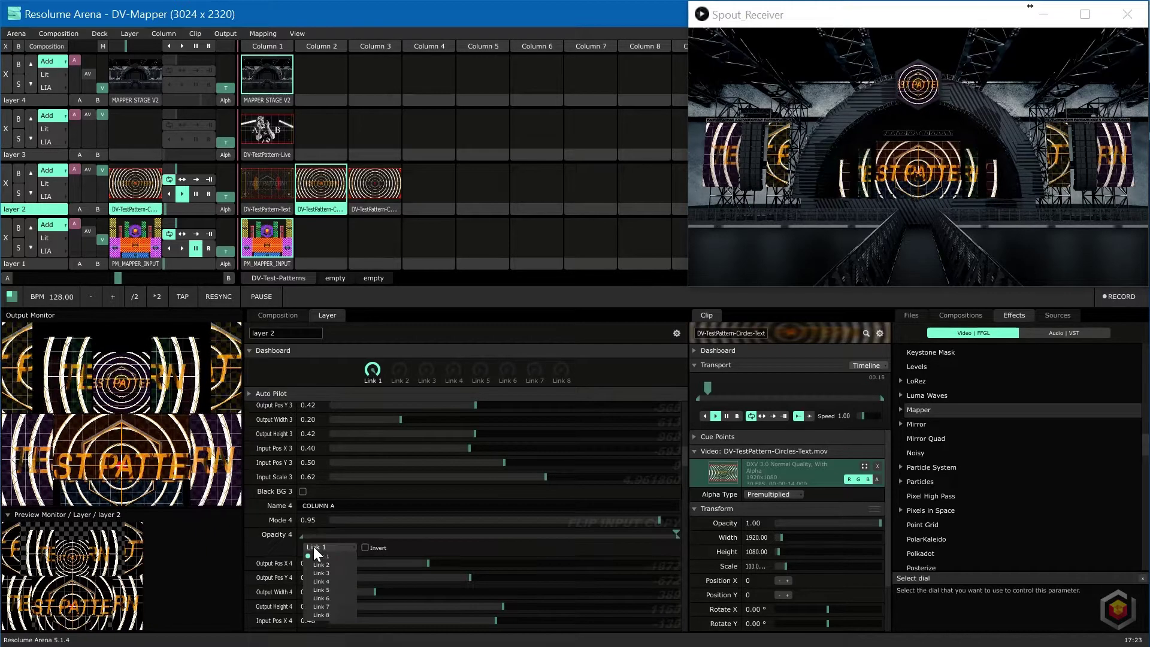
click(321, 567)
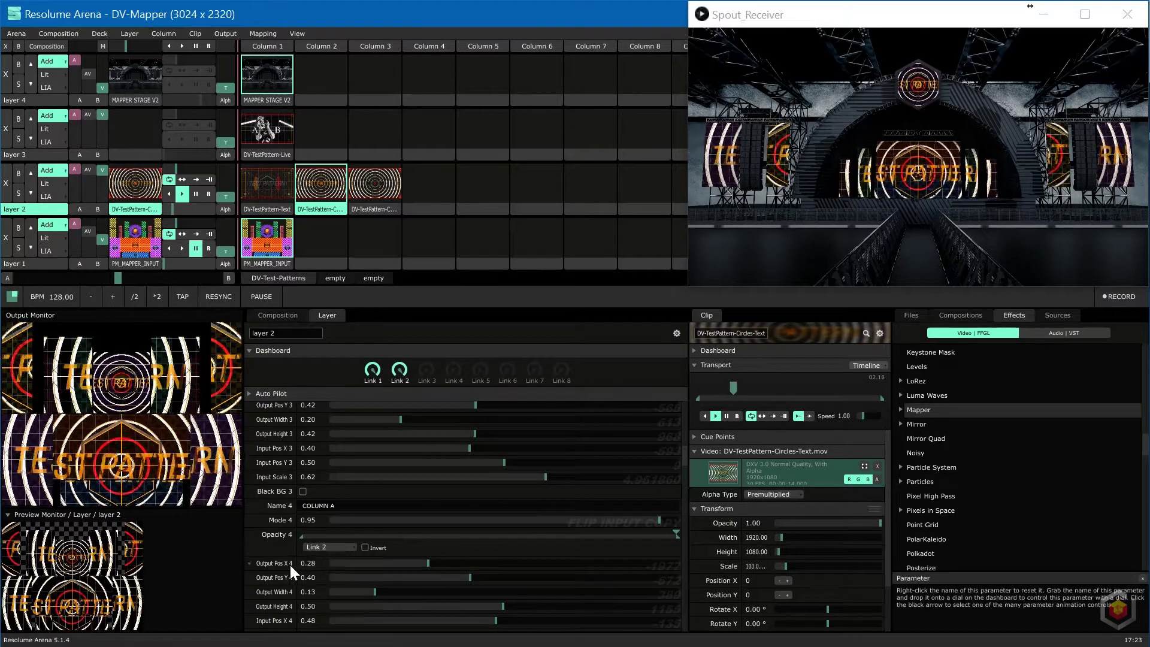
scroll(288, 563, down, 3)
click(250, 565)
click(282, 609)
click(312, 580)
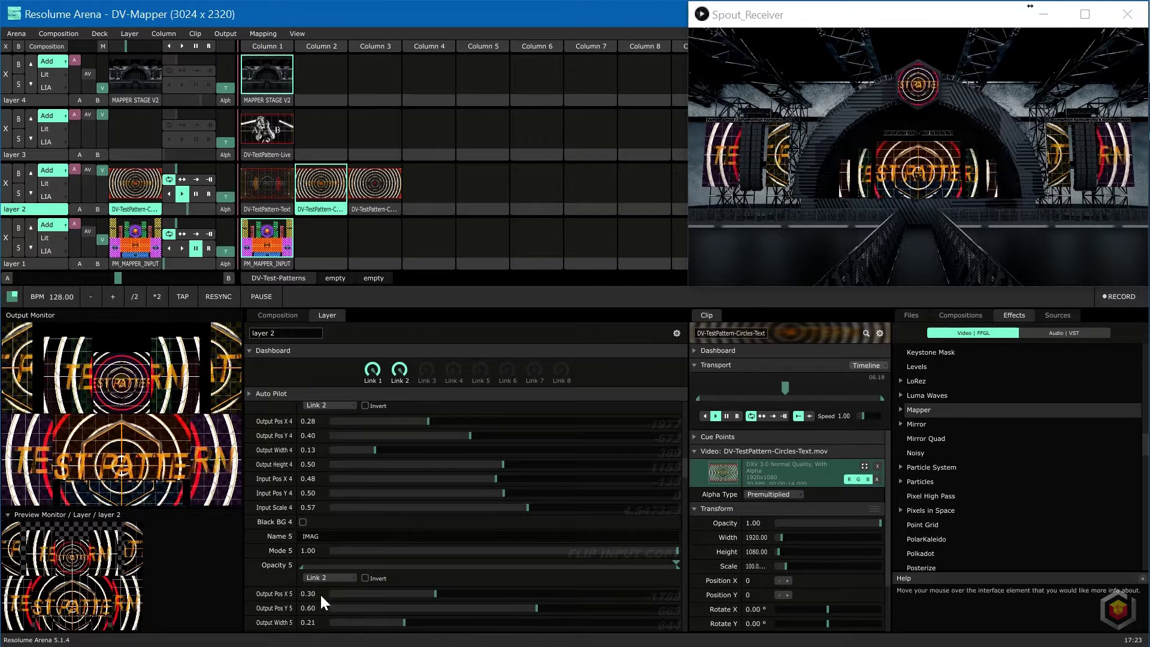
click(321, 595)
Link Opacity 6 to the Link 3 dashboard dial and reselect layer 2.
scroll(275, 578, down, 4)
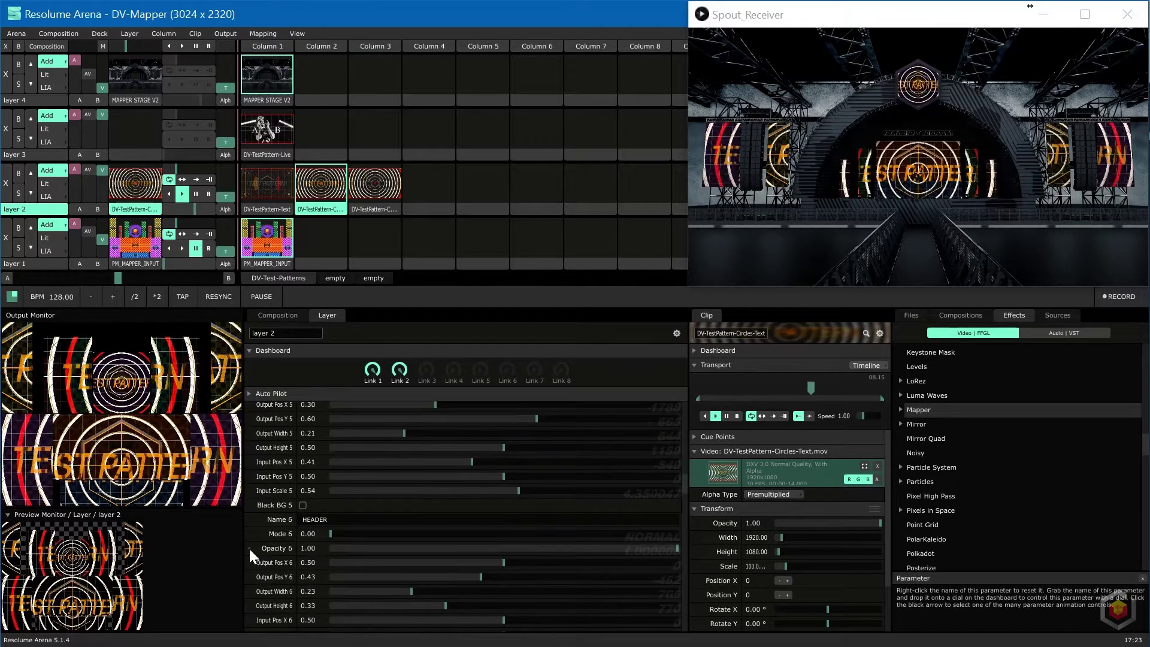
click(250, 548)
click(278, 597)
click(321, 561)
click(321, 587)
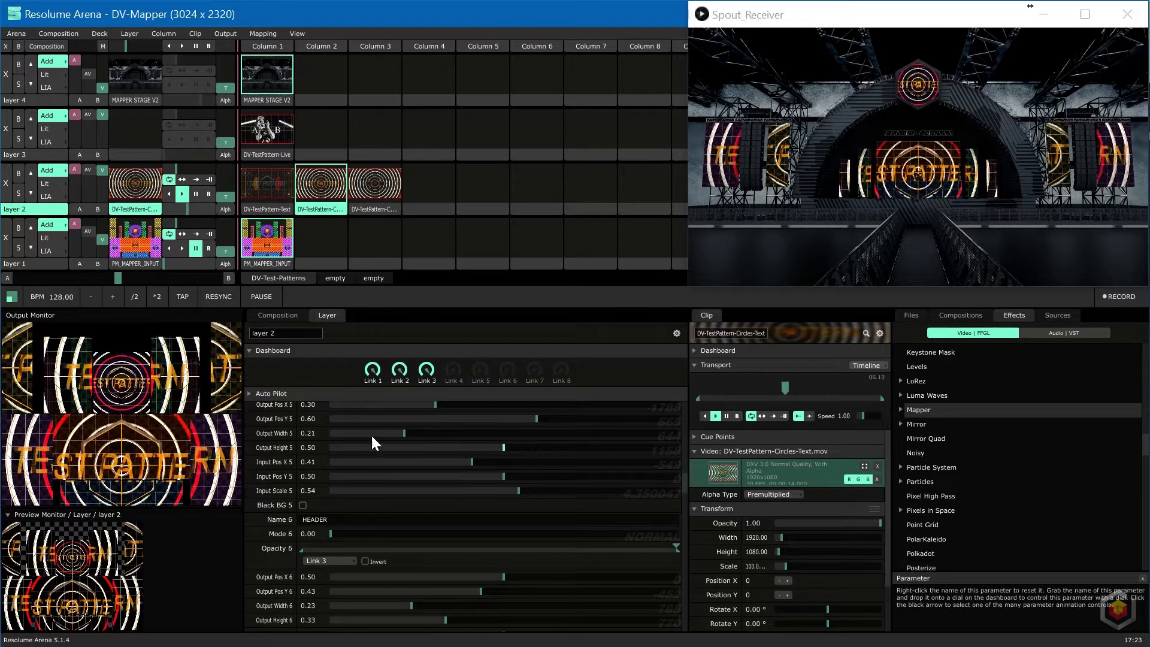
click(47, 209)
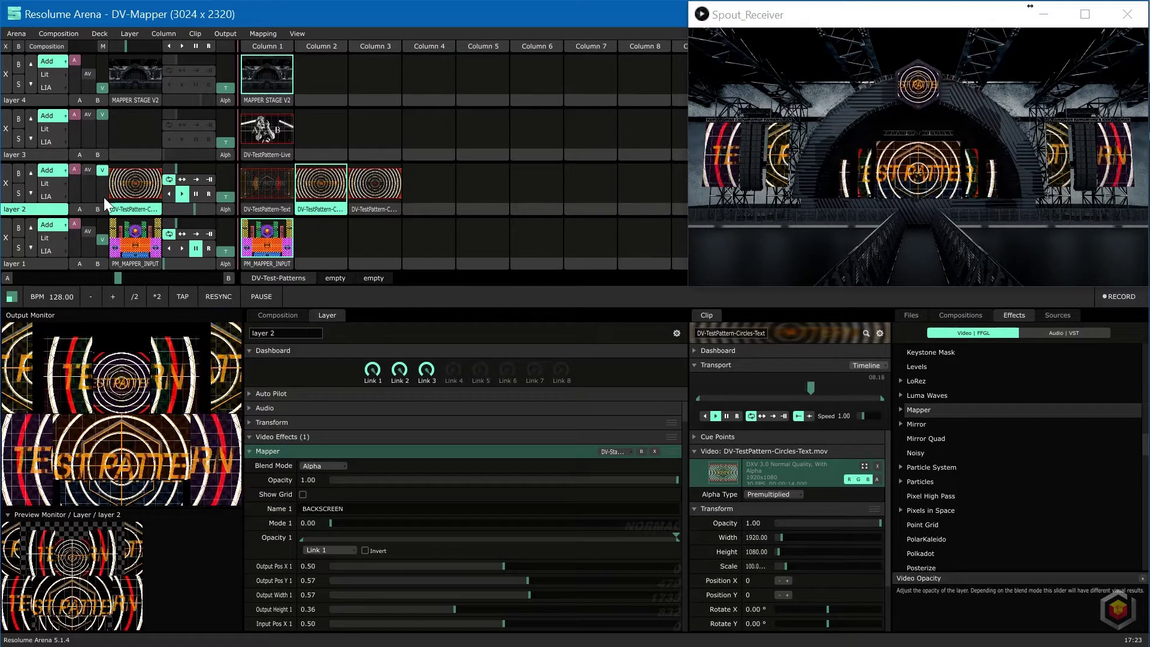
Show and hide the Application Key Map with Ctrl+K, then reselect layer 2.
key(ctrl+k)
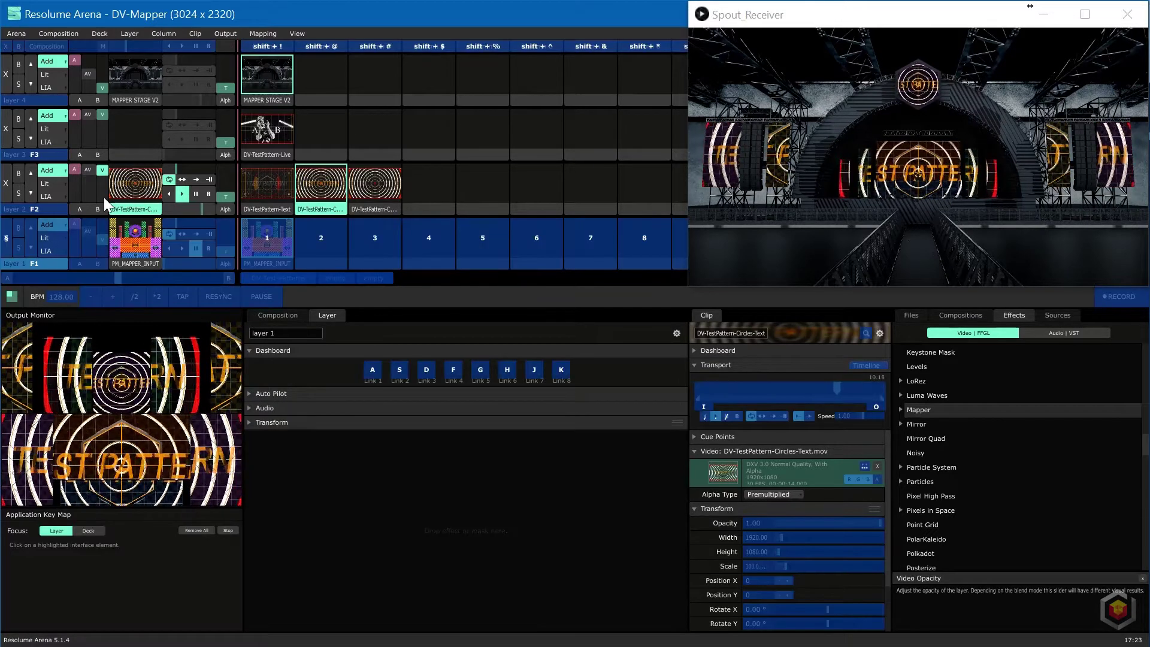
key(ctrl+k)
click(37, 210)
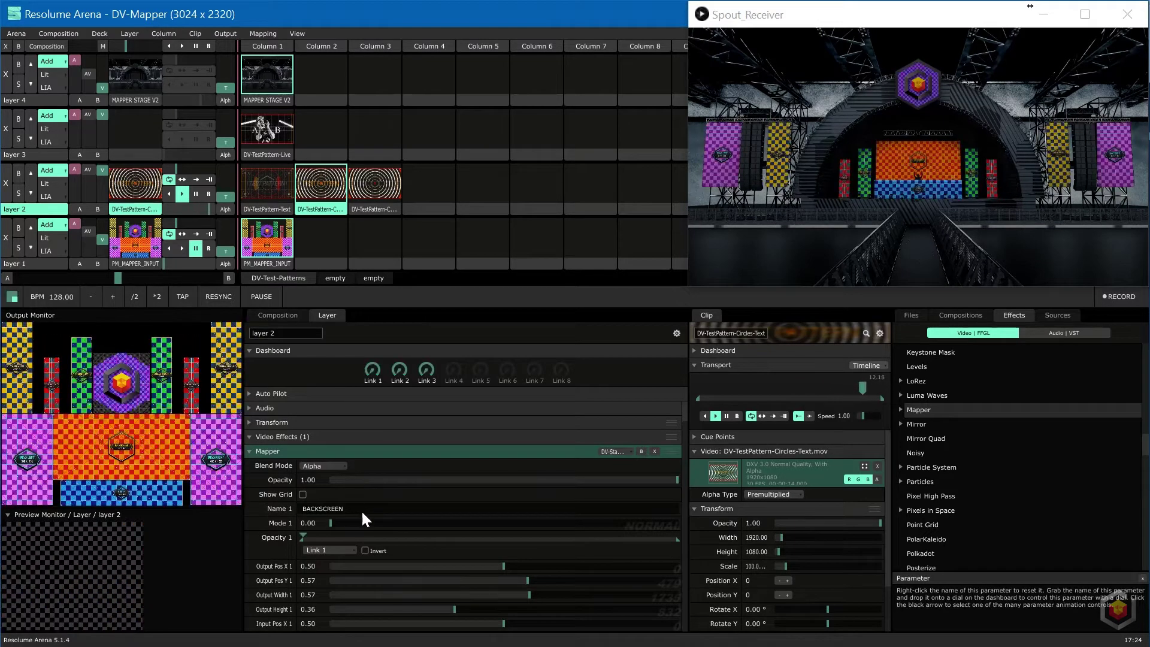
Link slice 7's opacity to the Link 4 dashboard dial.
scroll(361, 510, down, 5)
scroll(364, 516, down, 10)
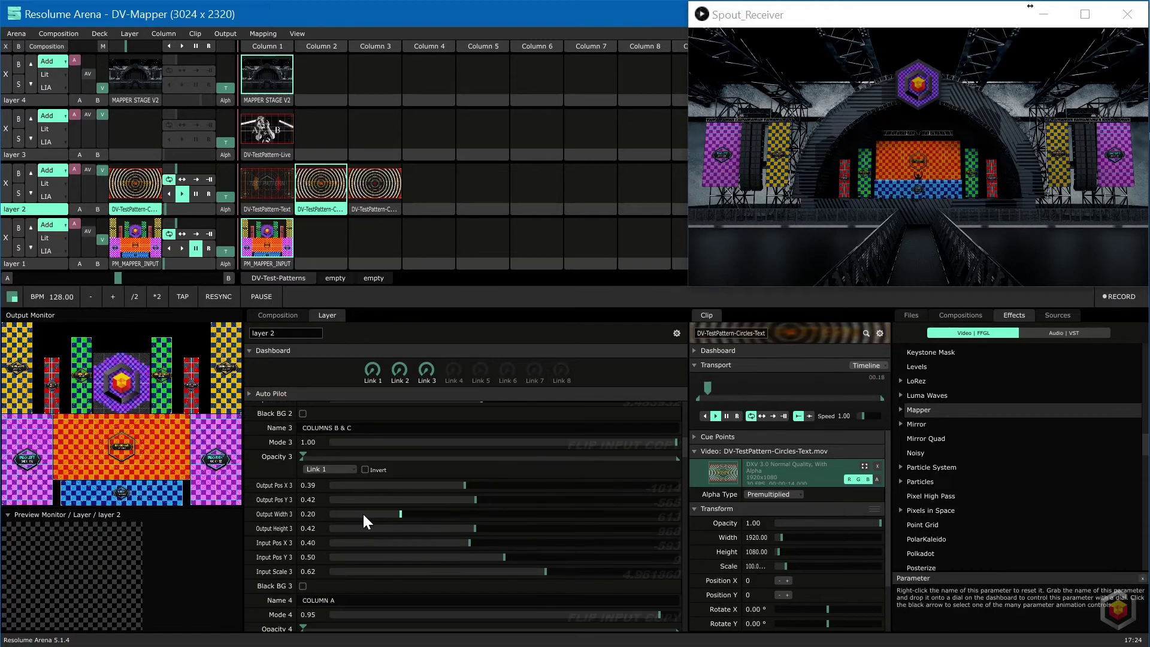
scroll(364, 515, down, 6)
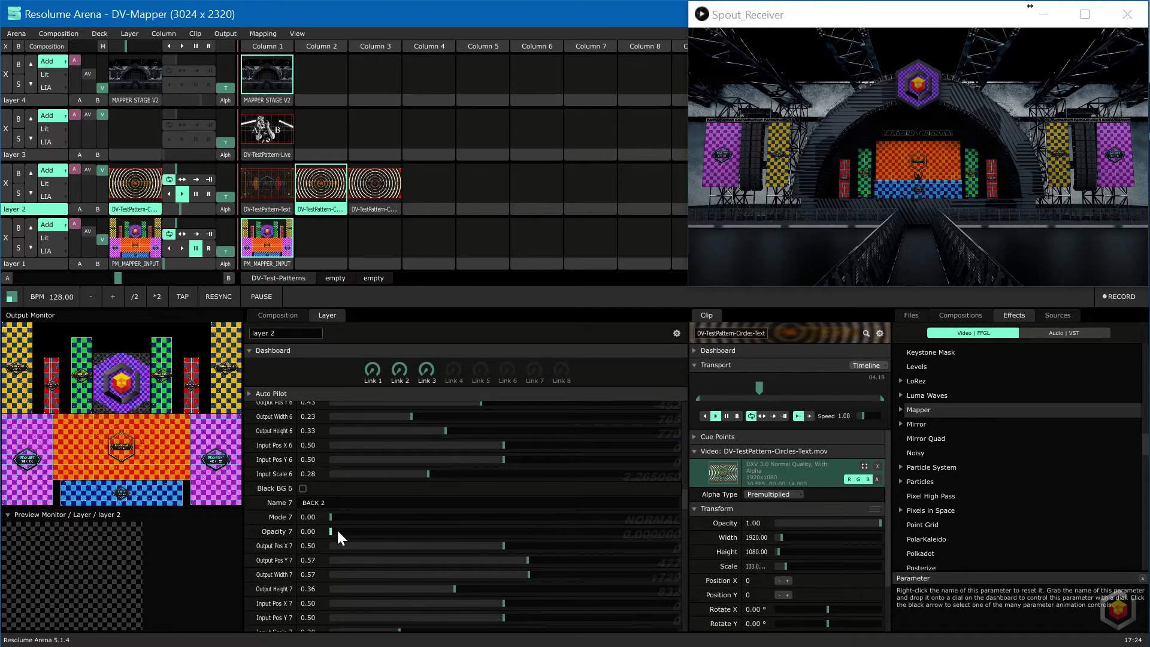
click(249, 532)
click(271, 582)
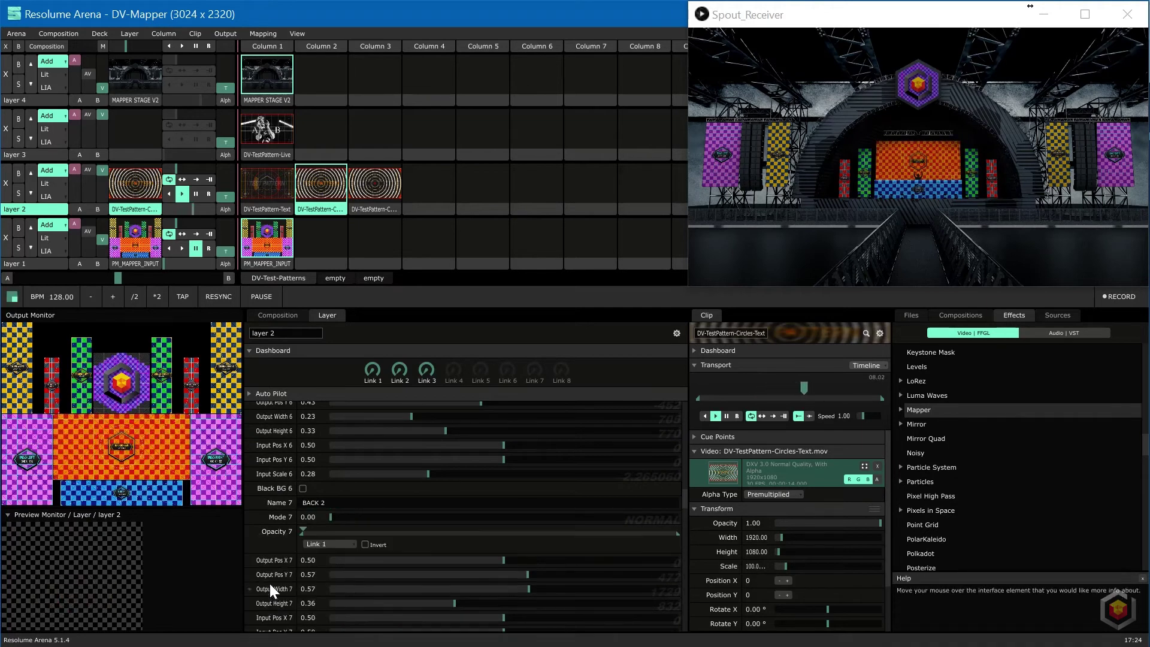
click(314, 543)
click(323, 578)
Drive slices 8 and 9's opacities from dashboard dials Link 5 and Link 6.
scroll(313, 575, down, 3)
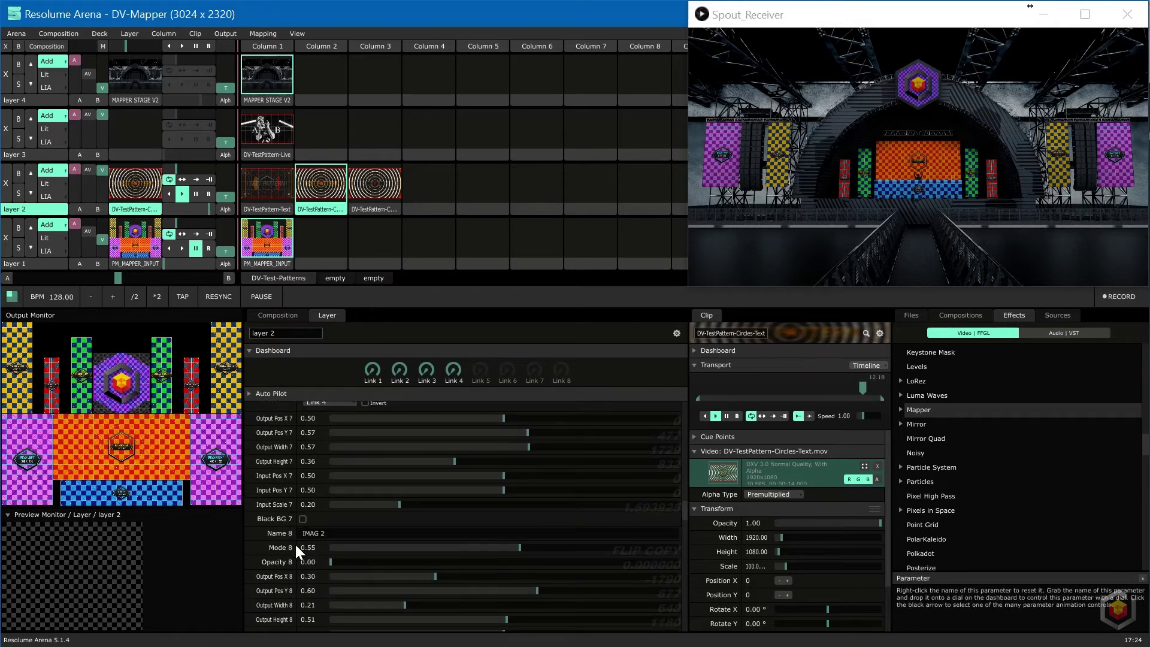
click(248, 562)
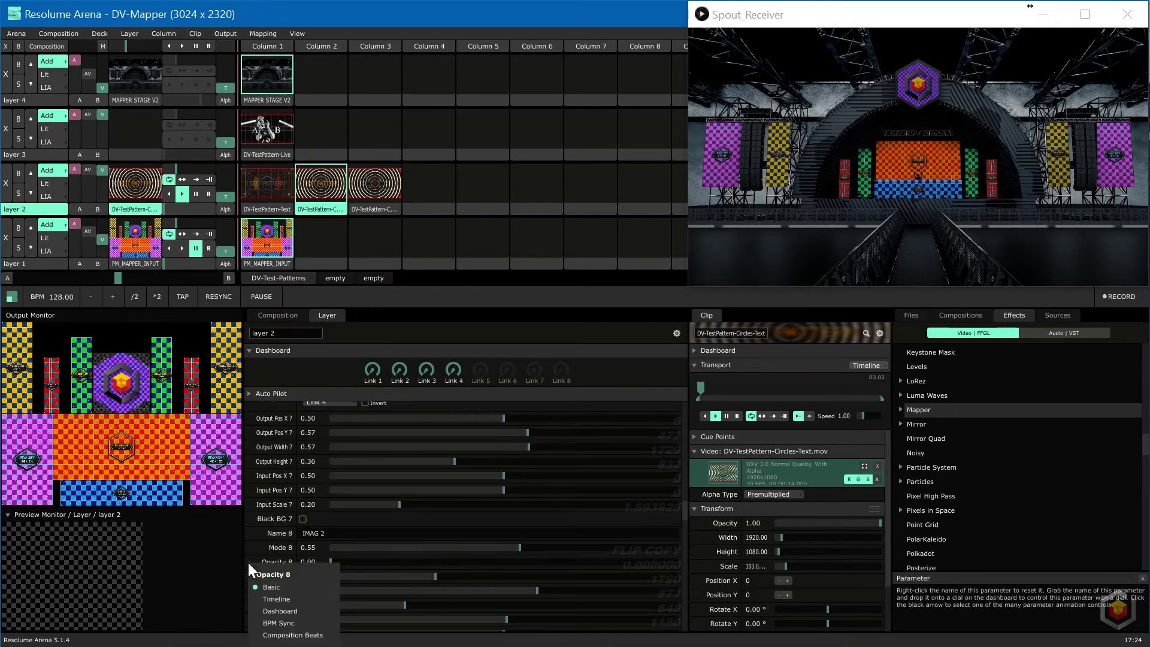
click(272, 612)
click(311, 574)
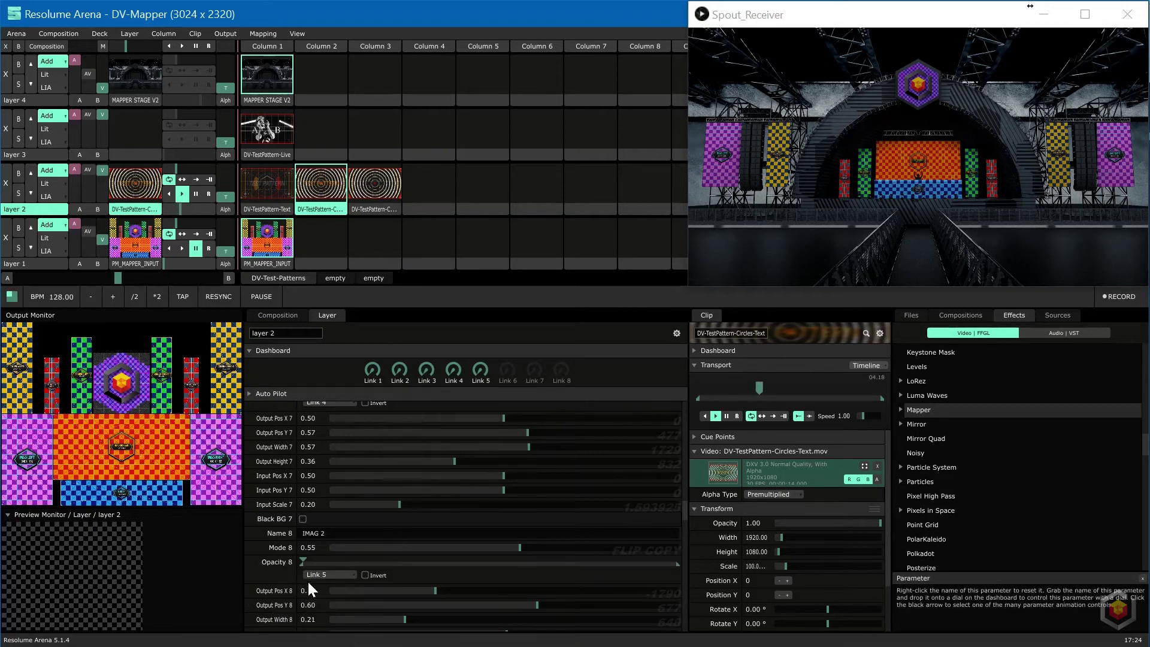
scroll(306, 578, down, 3)
click(250, 593)
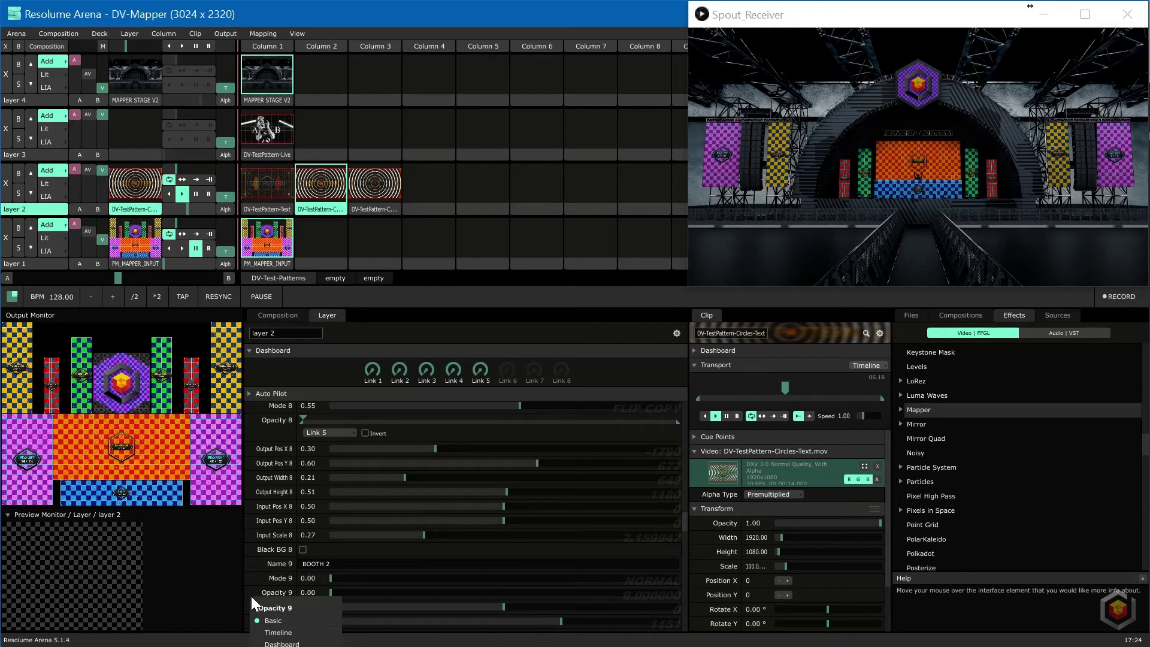
click(273, 635)
click(312, 606)
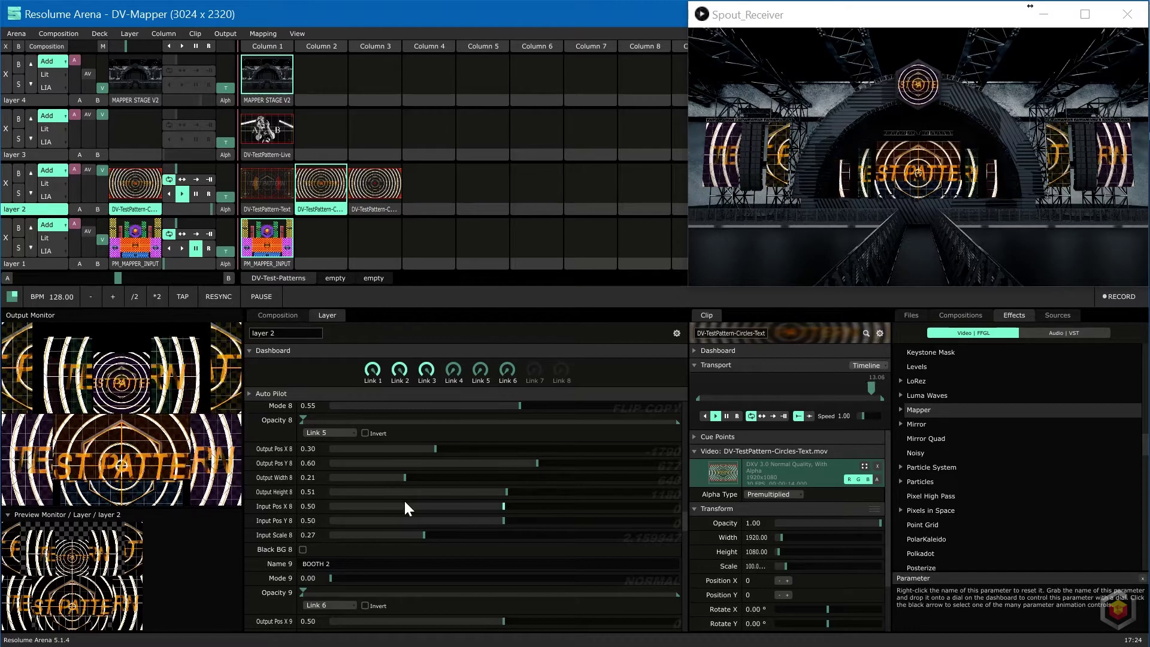
Turn the circles clip's alpha channel back on.
click(877, 479)
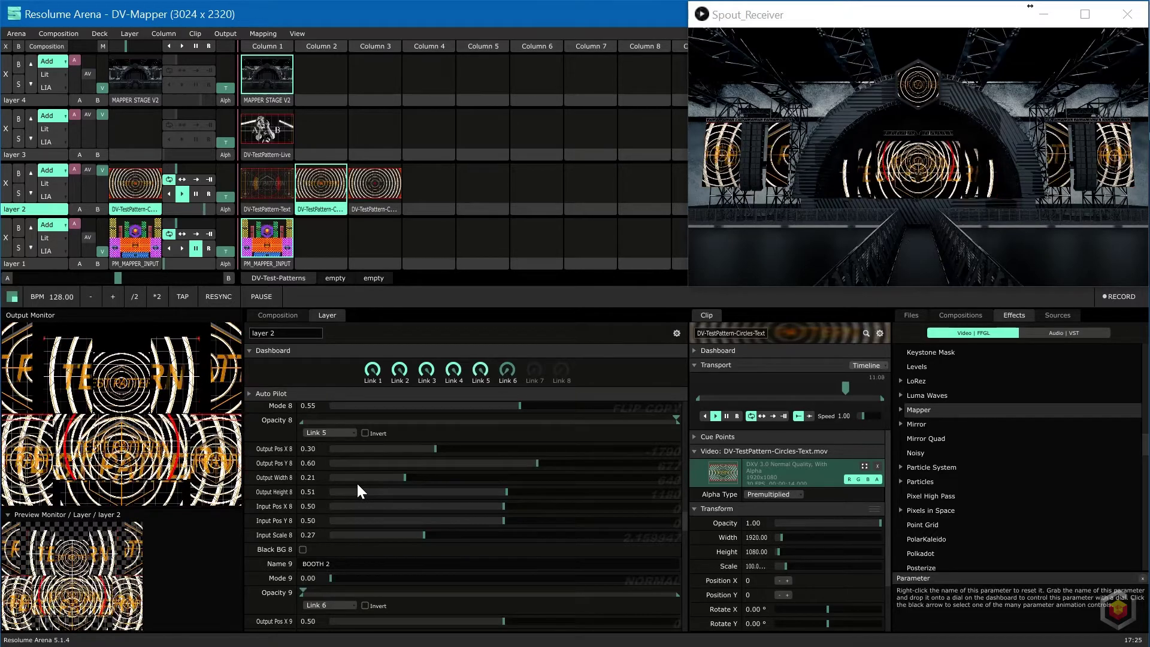
scroll(354, 483, up, 3)
scroll(353, 483, up, 1)
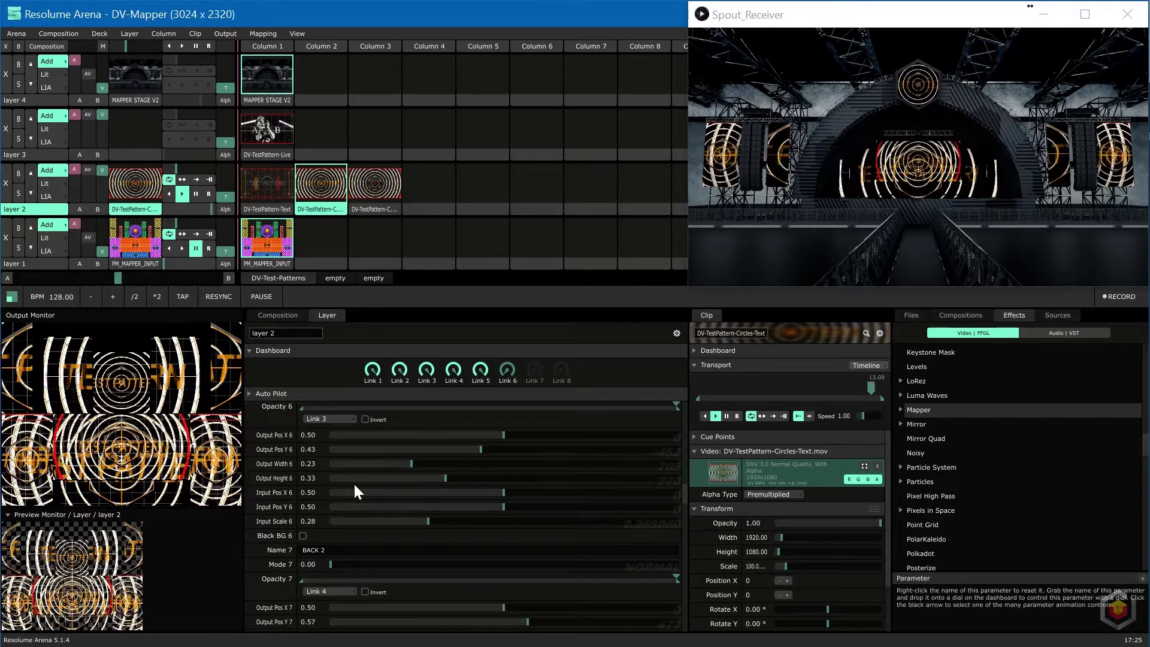
scroll(352, 485, down, 1)
Enable Black BG for Mapper slices 7 and 9.
click(303, 566)
scroll(304, 567, down, 7)
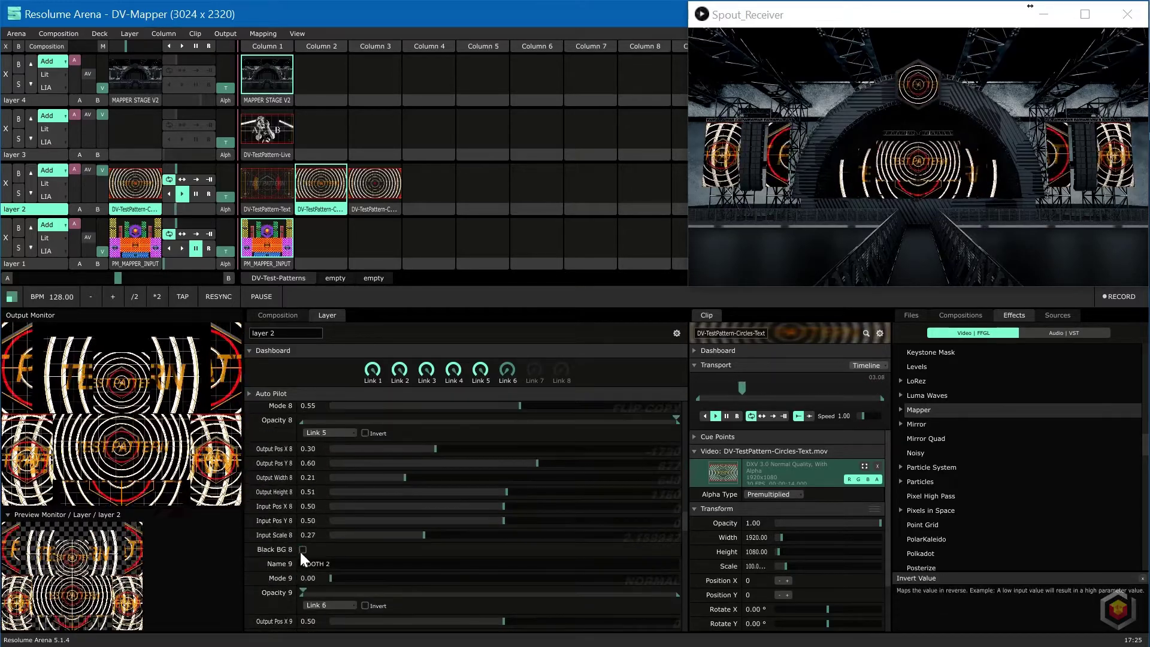
scroll(299, 548, down, 1)
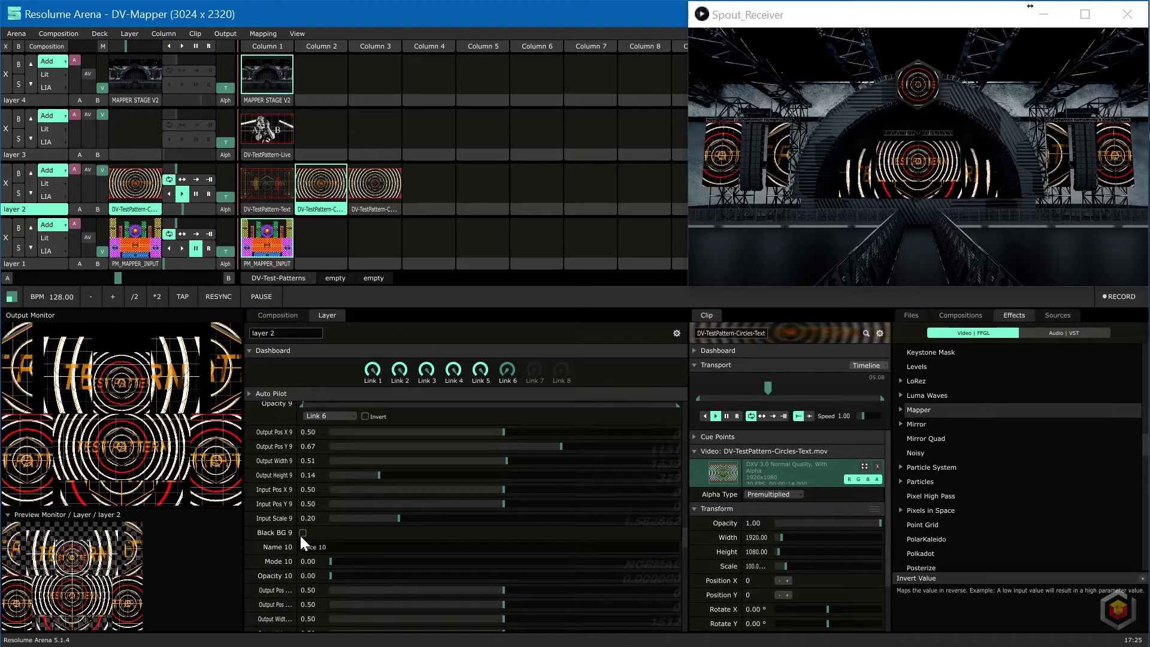
click(301, 532)
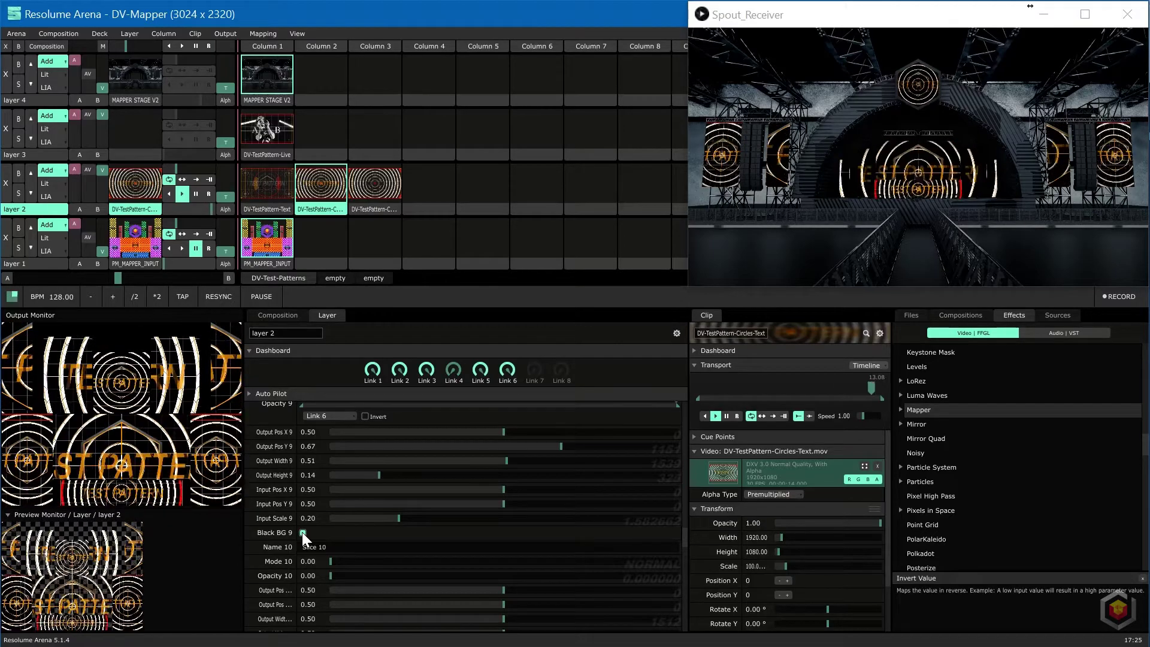
scroll(302, 532, up, 15)
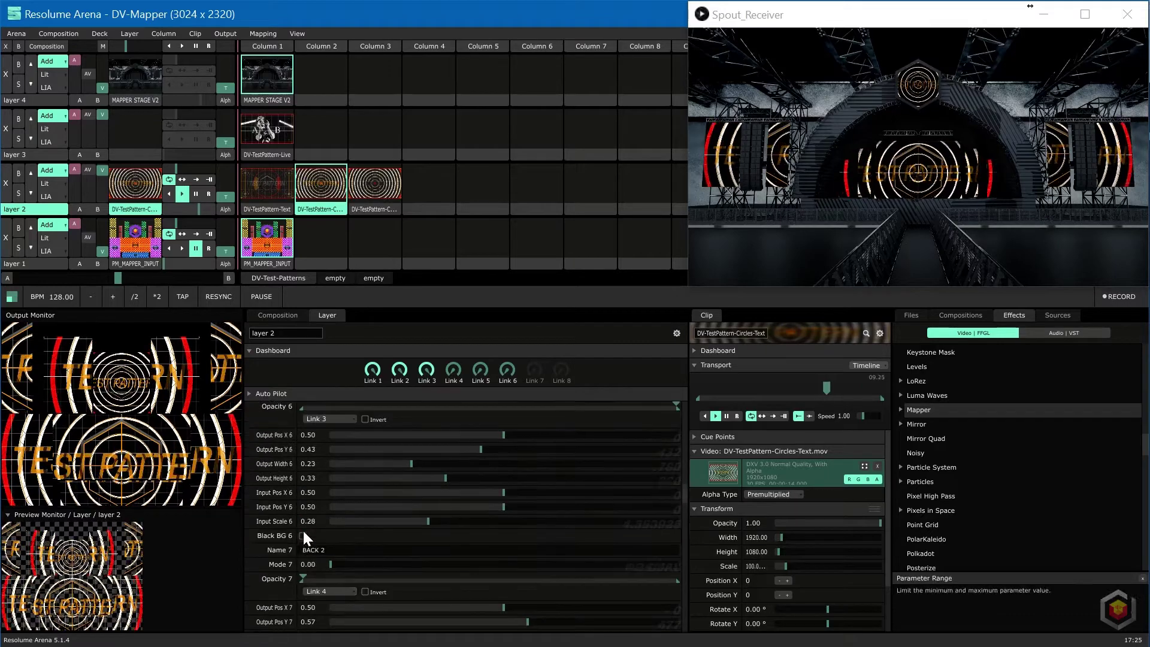
scroll(303, 530, up, 15)
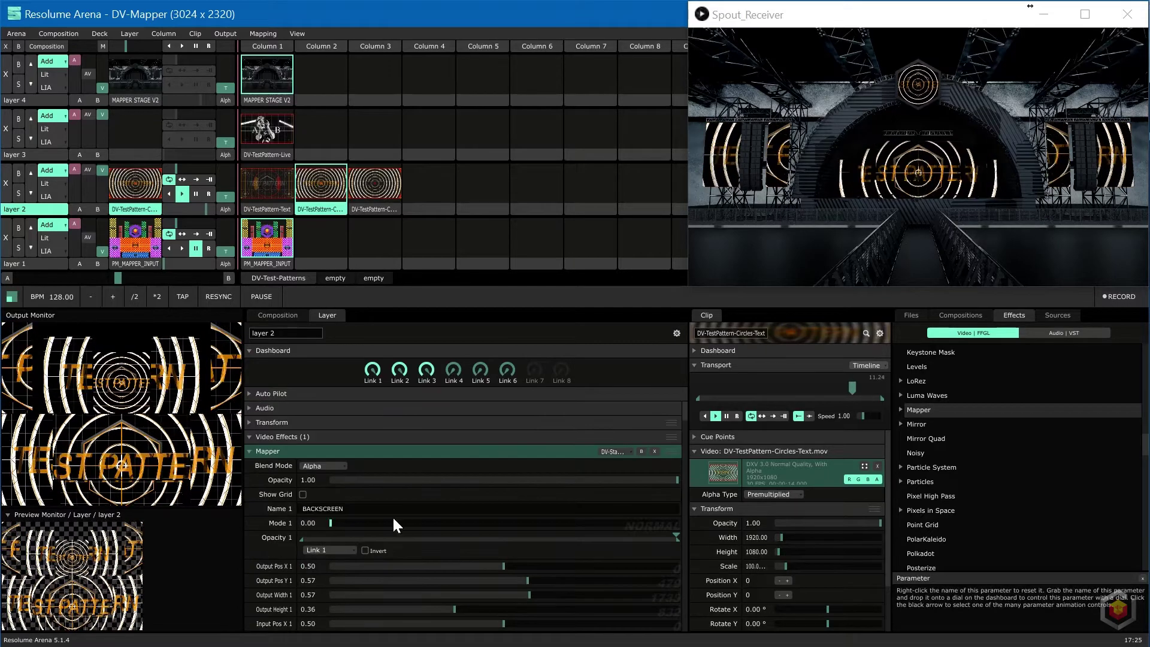
Save layer 2's Mapper settings as a new preset named 'DV-Final' and collapse the Mapper effect.
click(605, 451)
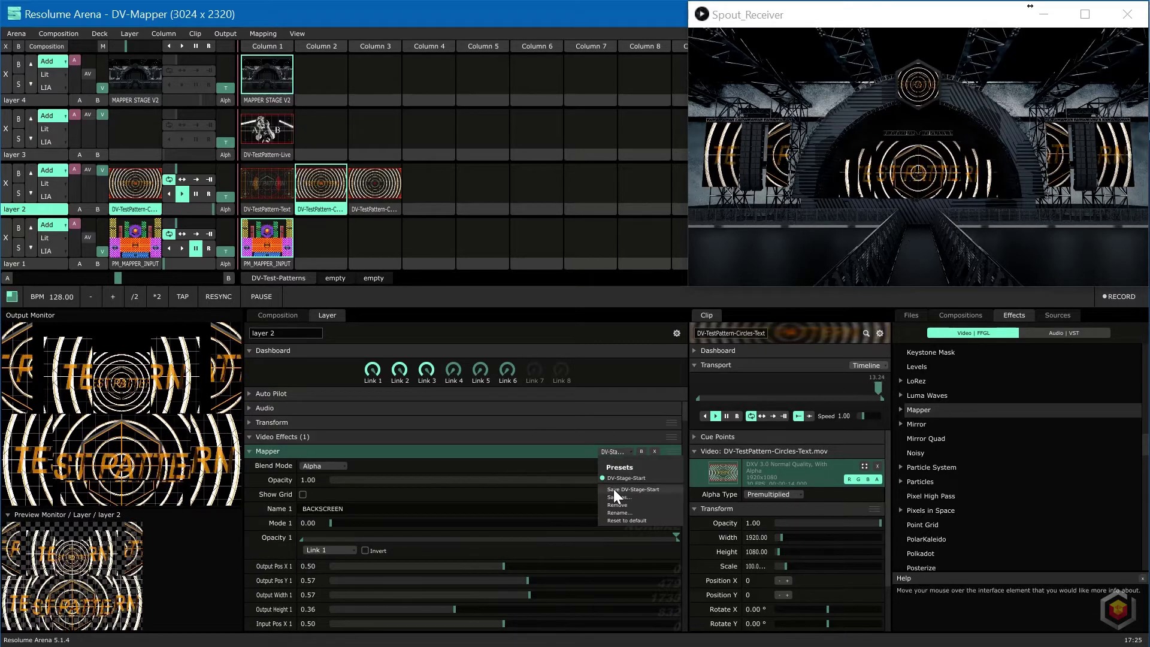
click(621, 497)
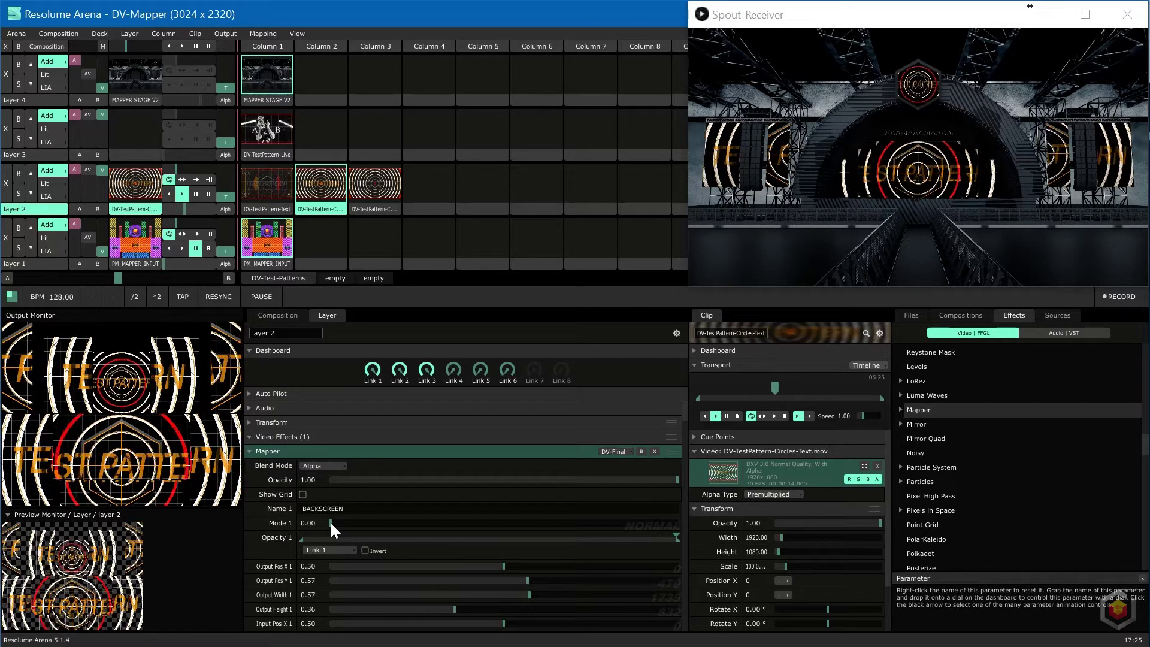
click(365, 451)
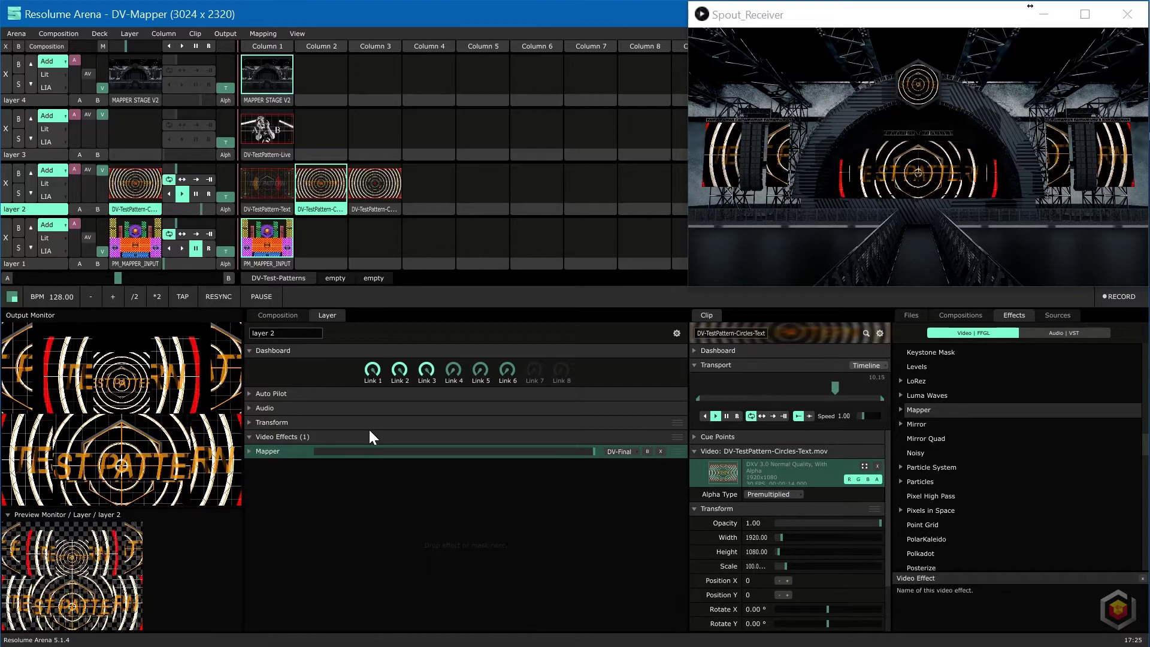
Start DV-TestPattern-Live on layer 3 and drag the DV-Final Mapper preset onto that layer.
click(34, 154)
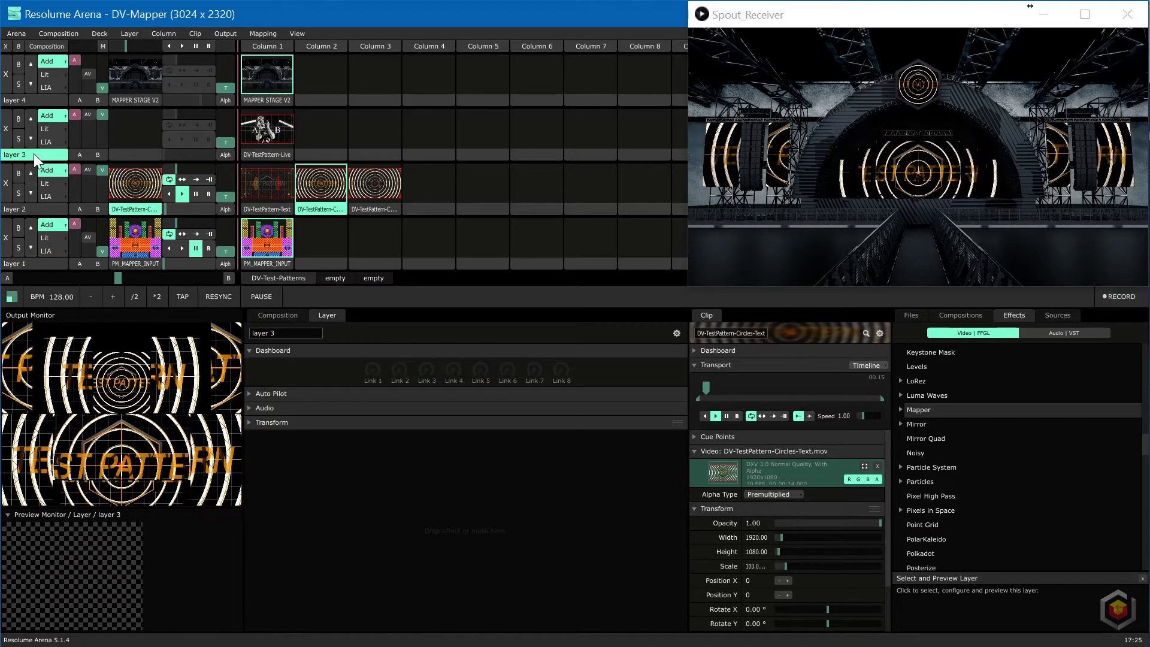
click(267, 128)
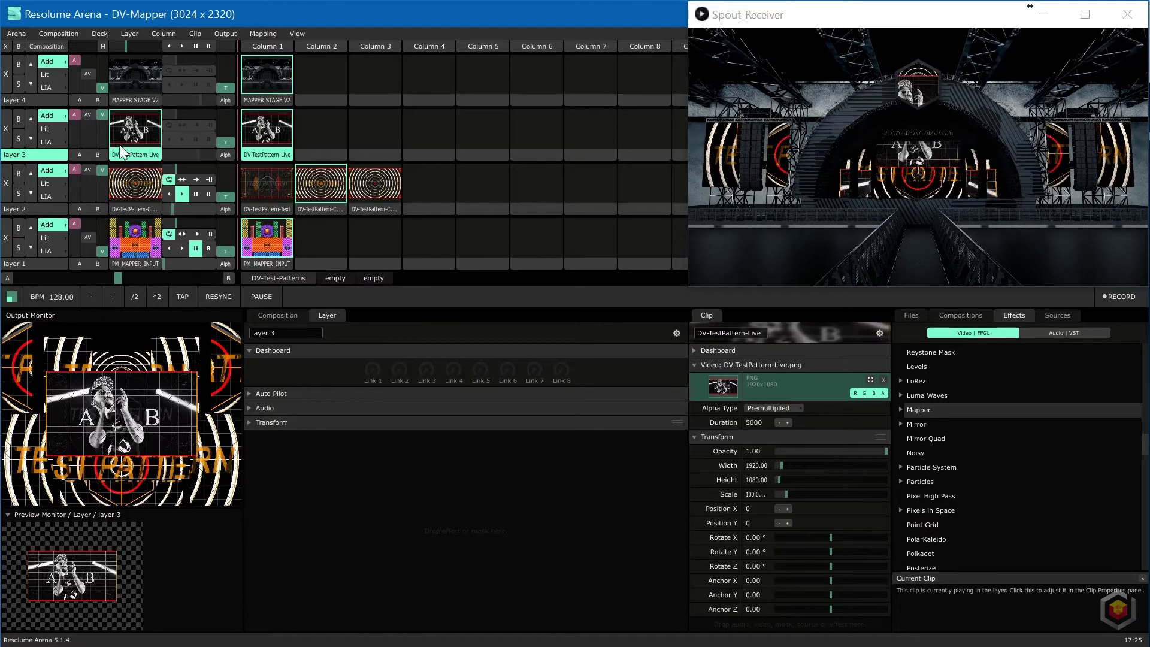
click(900, 409)
drag(932, 424, 338, 426)
click(300, 436)
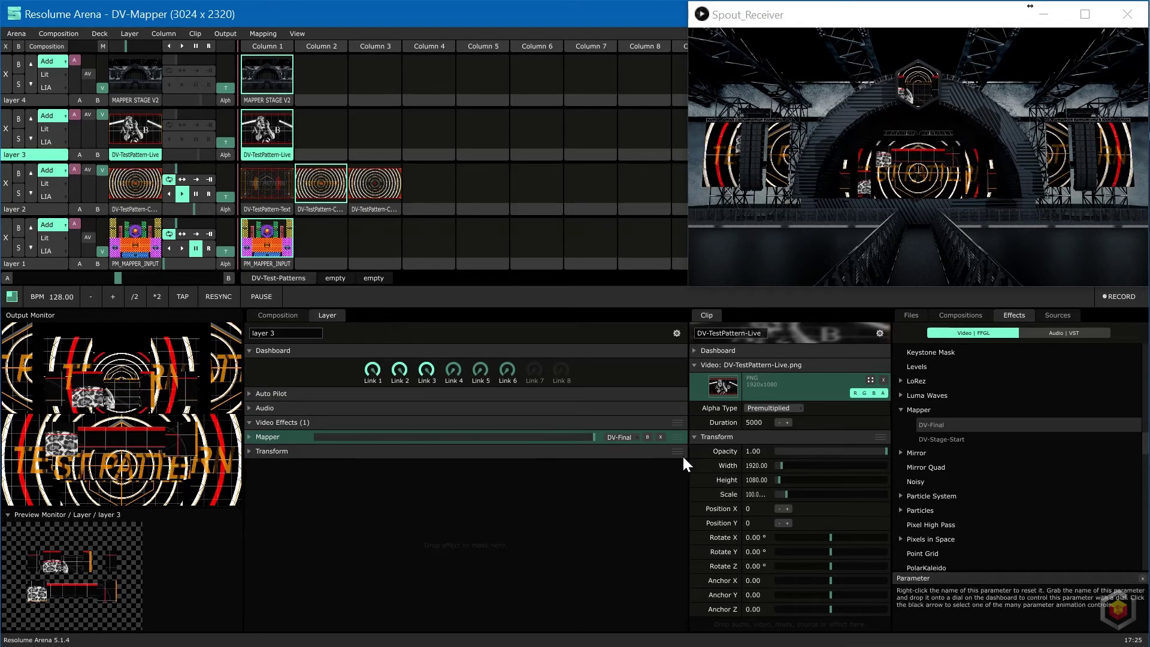